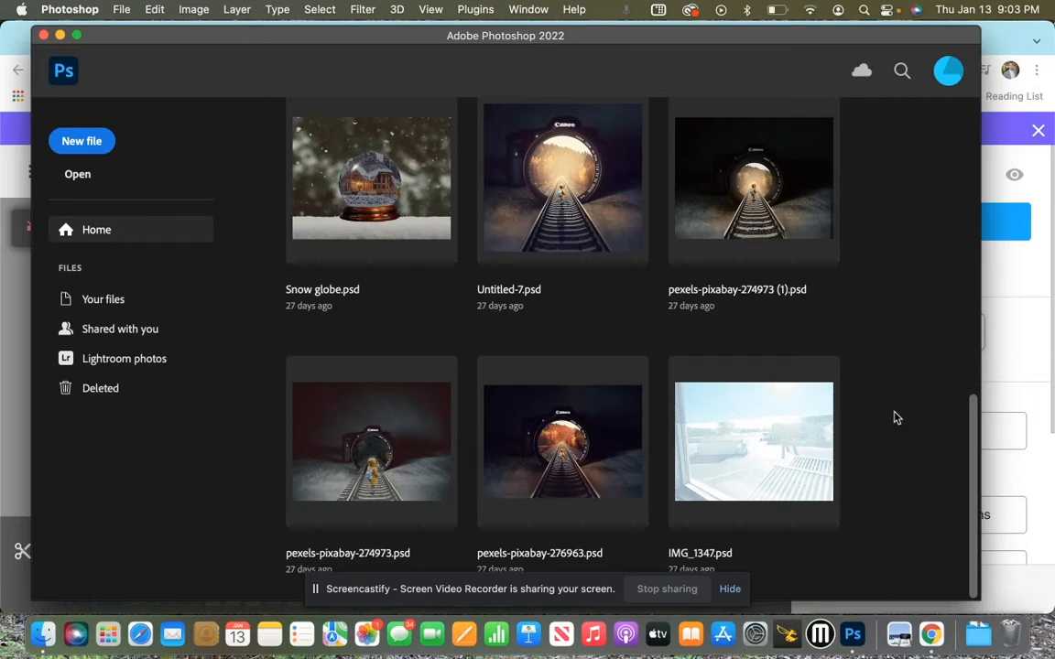
Open Red-Apple.jpg from the desktop folder Red Apple (Lady in Red) in Photoshop and collapse the Actions panel covering the image
click(43, 573)
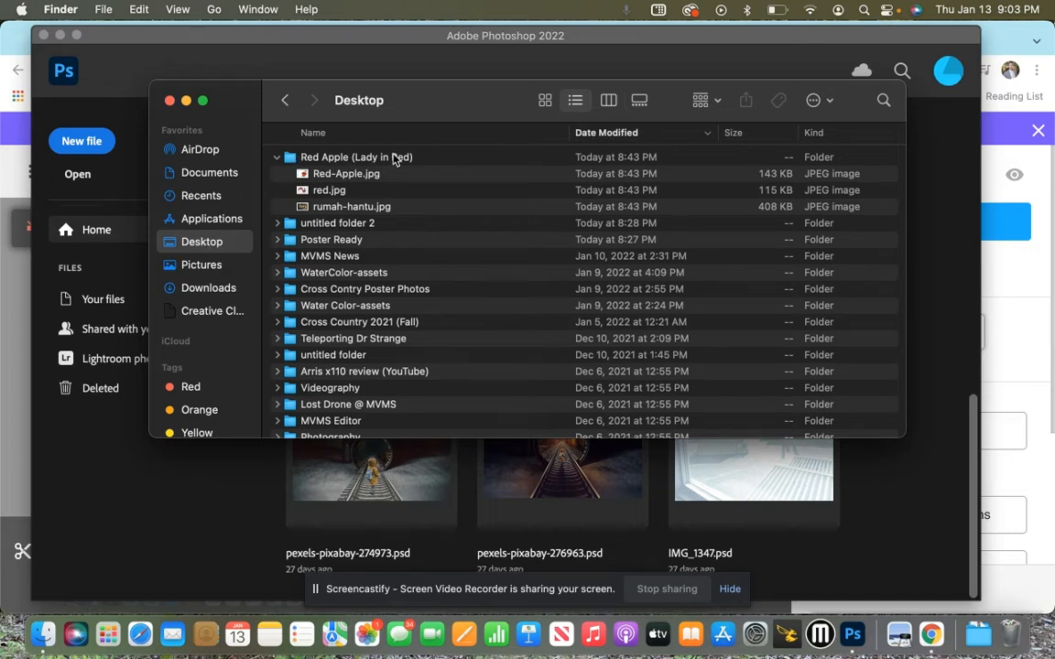
drag(323, 182, 852, 630)
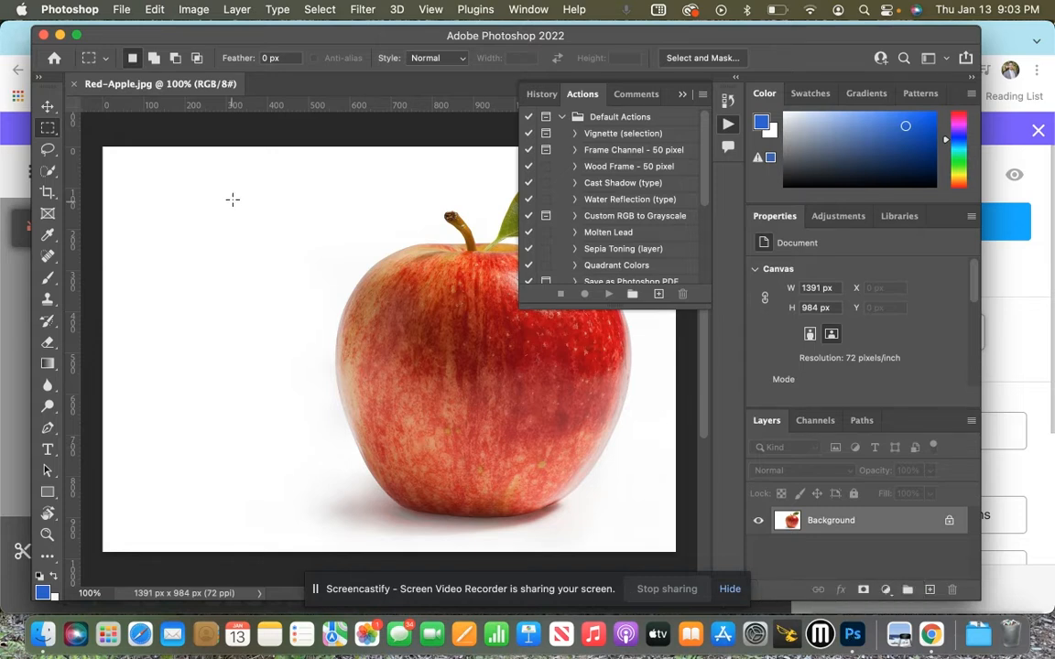
click(682, 94)
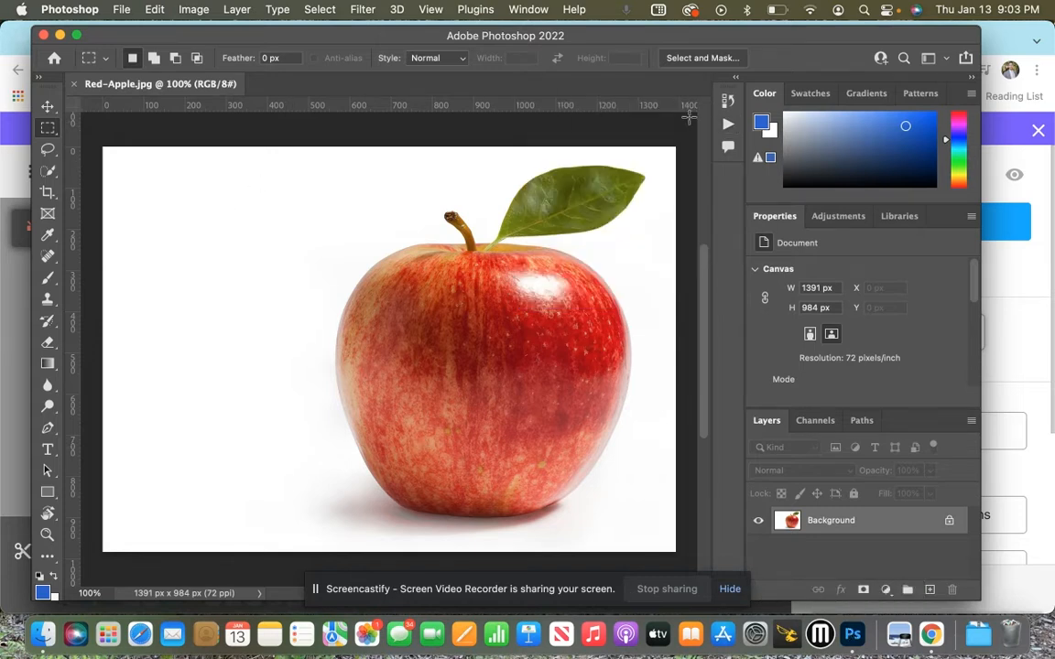
Add a new empty layer above the apple background, activate the Ellipse tool and enlarge the application window
click(930, 590)
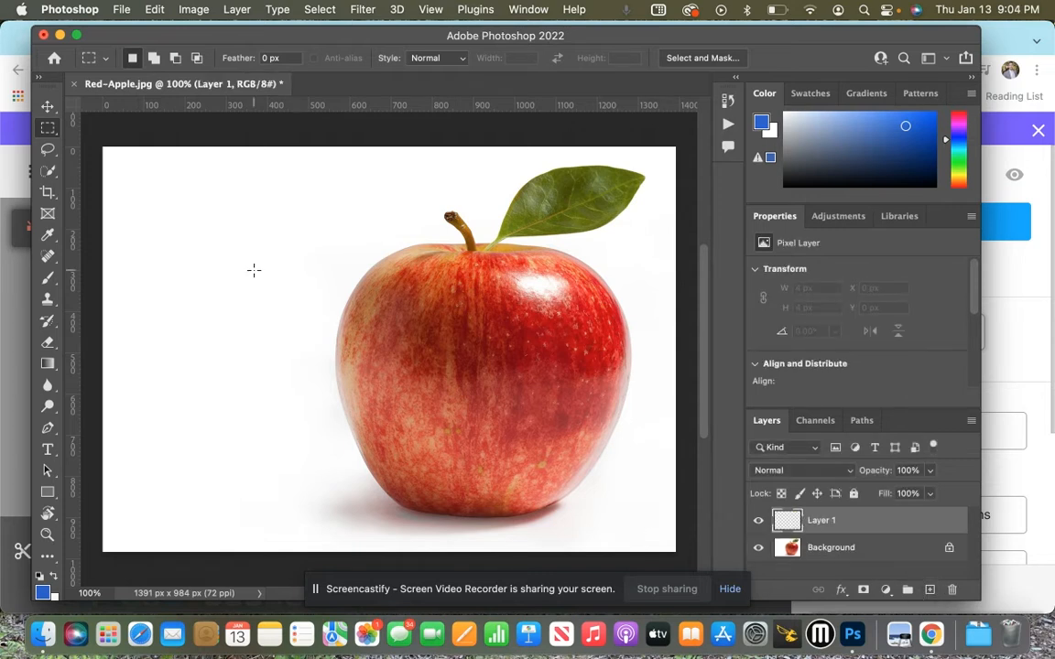
key(u)
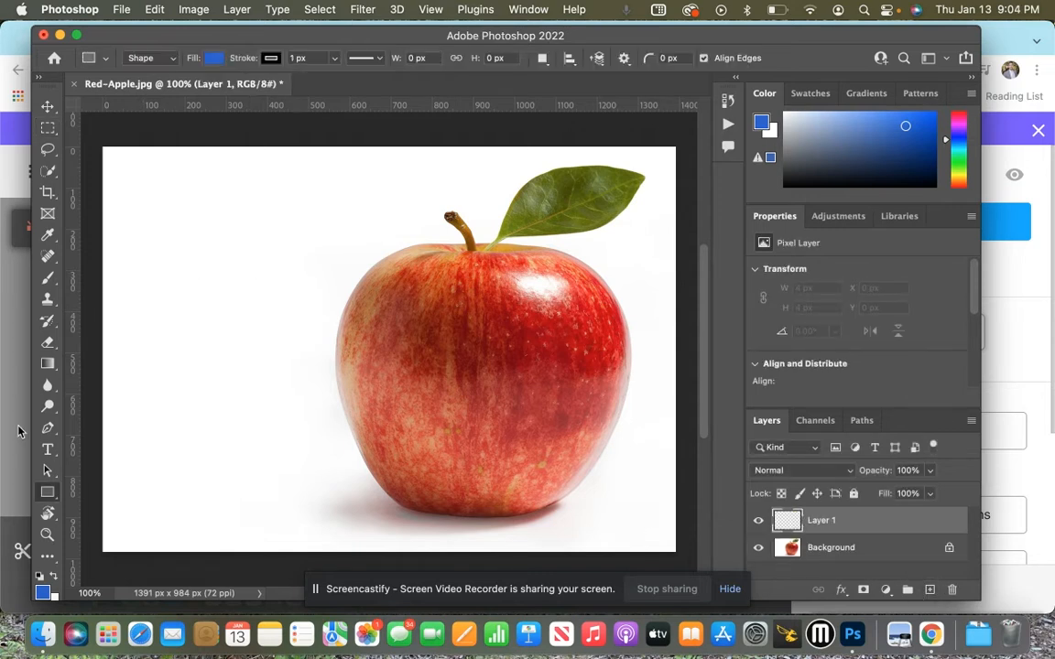
click(48, 493)
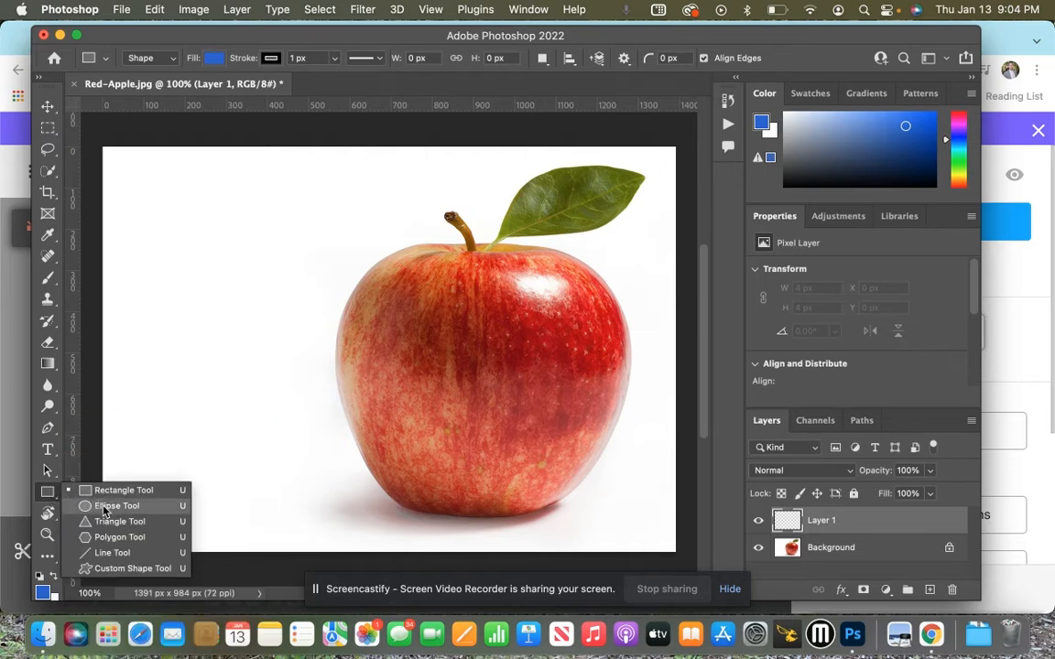
click(104, 506)
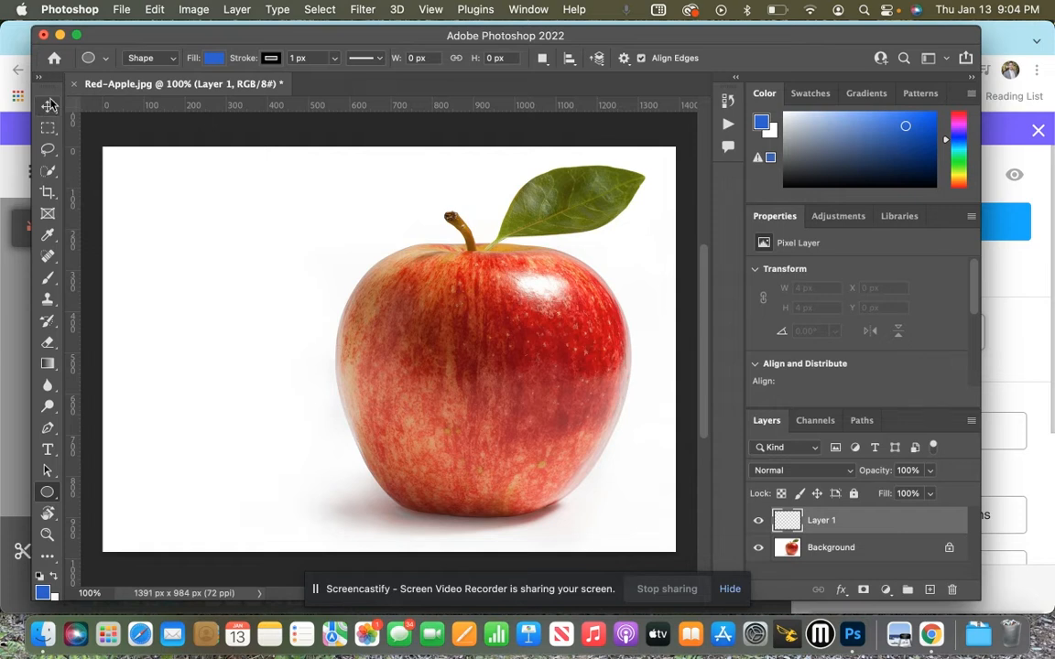
click(76, 34)
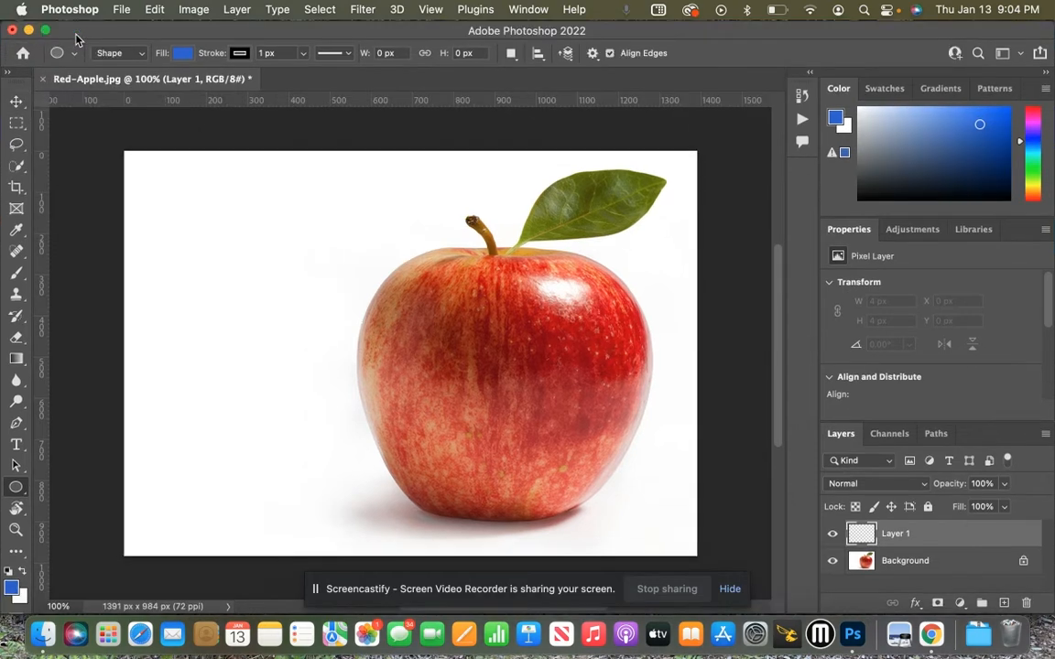
Set the foreground color to the medium gray 828282
click(12, 589)
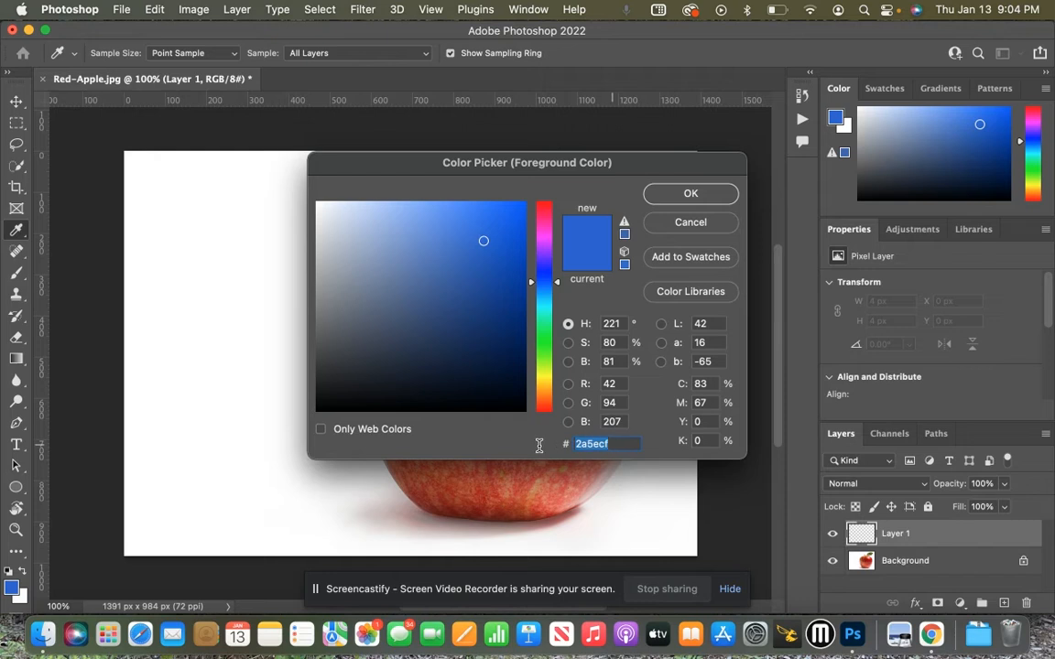
text(808080)
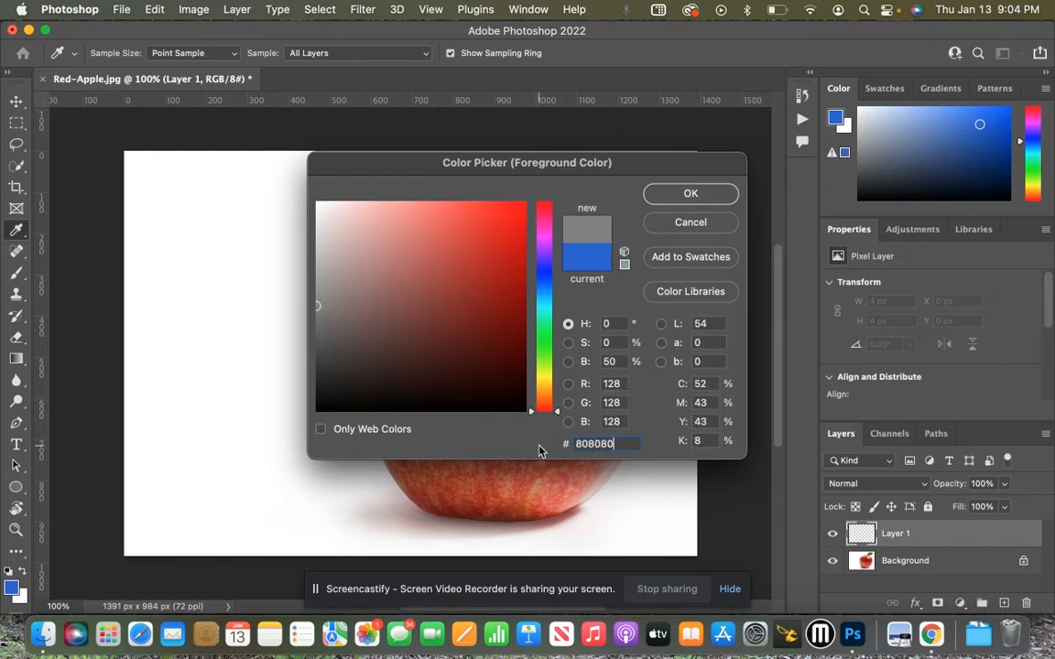
mouse_move(464, 234)
mouse_down()
mouse_move(354, 245)
mouse_move(309, 279)
mouse_move(304, 306)
mouse_up()
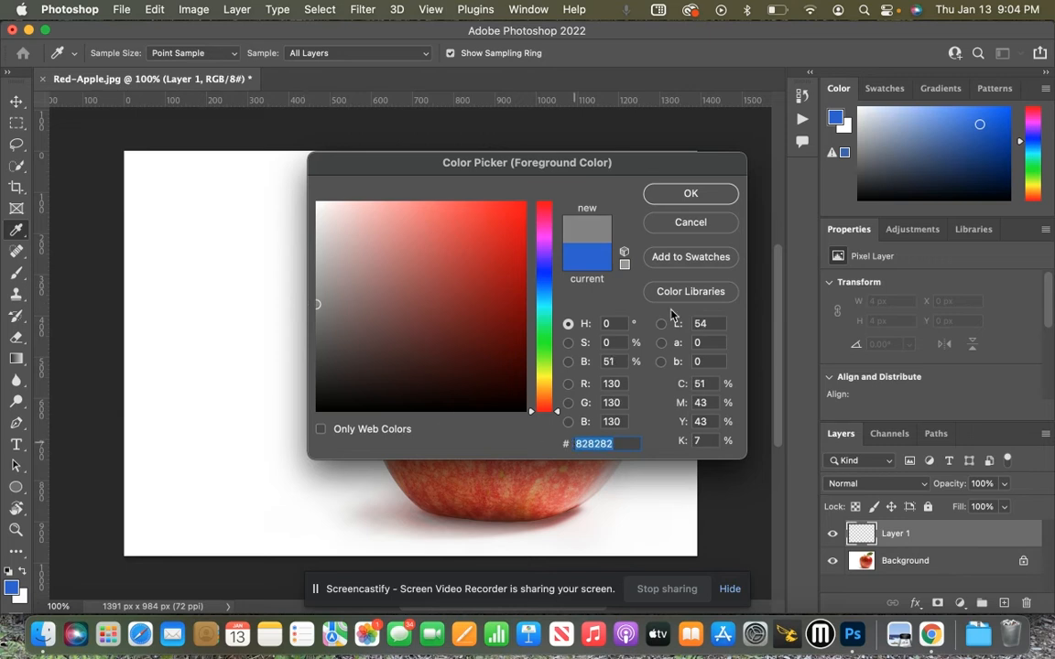
click(690, 193)
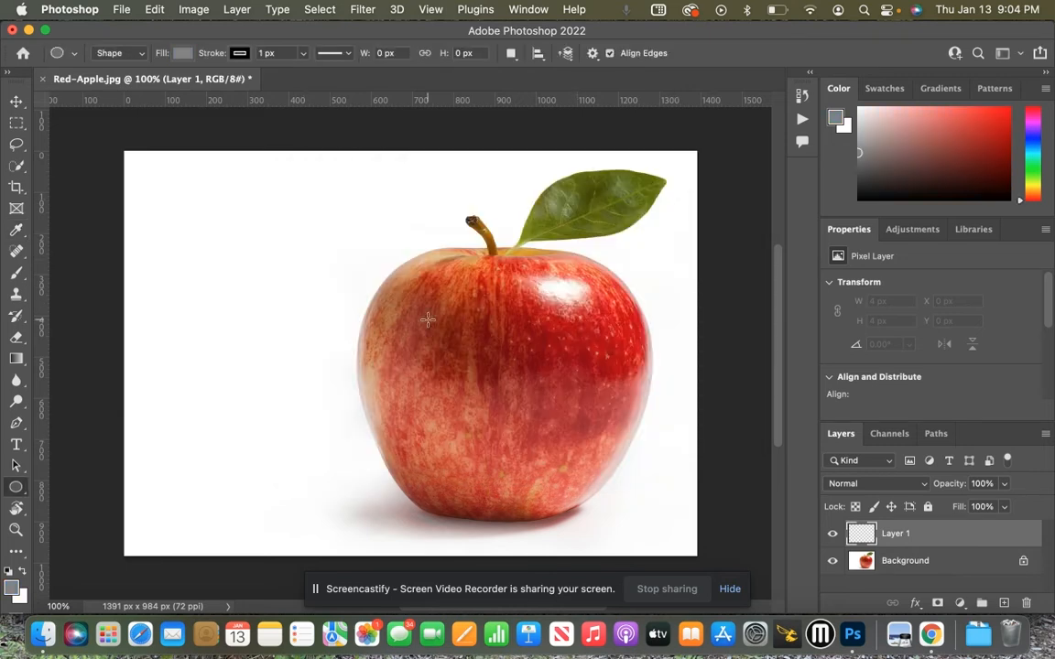
Draw a gray circle about 481 px wide on the apple, then scale it to about 600 px and fit it within the apple's body
drag(423, 320, 634, 517)
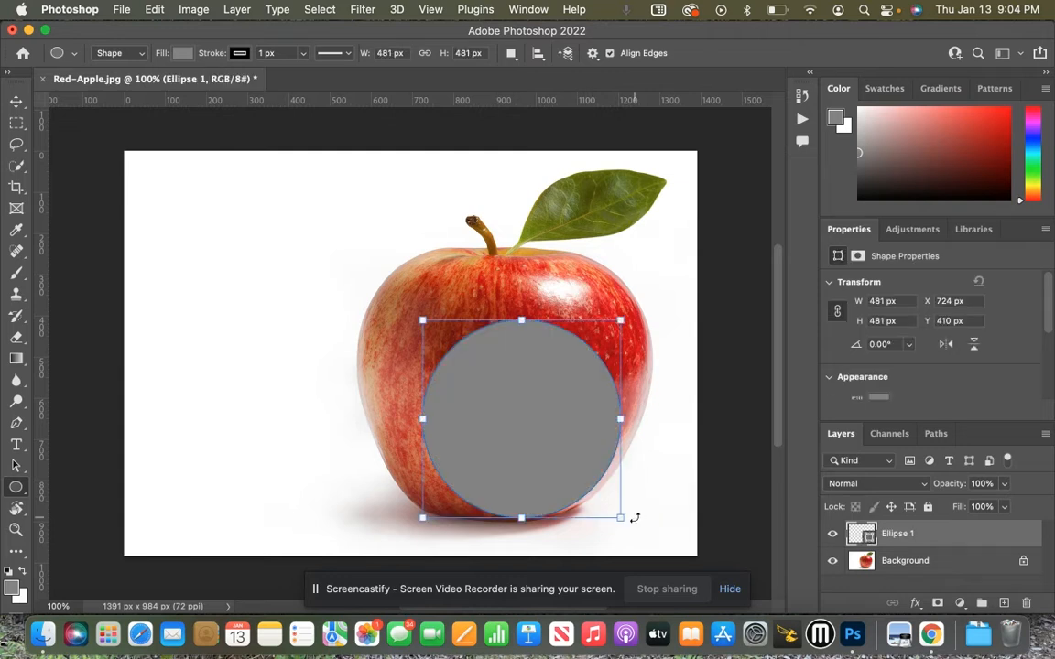
key(v)
drag(516, 447, 491, 413)
drag(601, 291, 652, 242)
drag(584, 347, 549, 370)
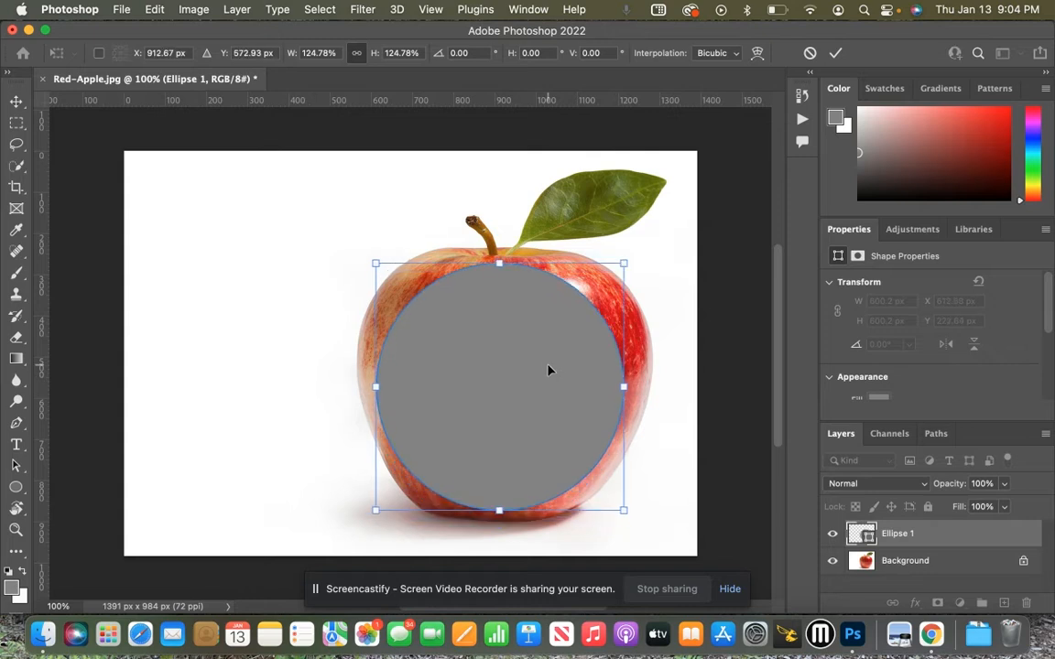
key(Return)
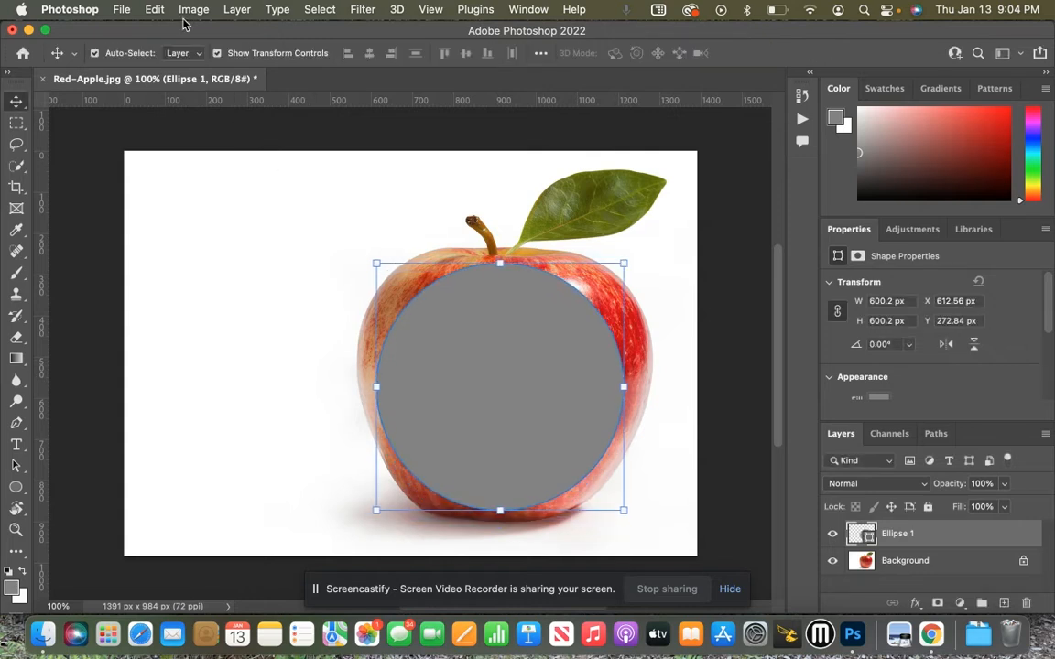
Warp the circle to follow the apple's outline, dipping its upper edge and stretching both upper corners outward, and accept conversion to a regular path
click(155, 10)
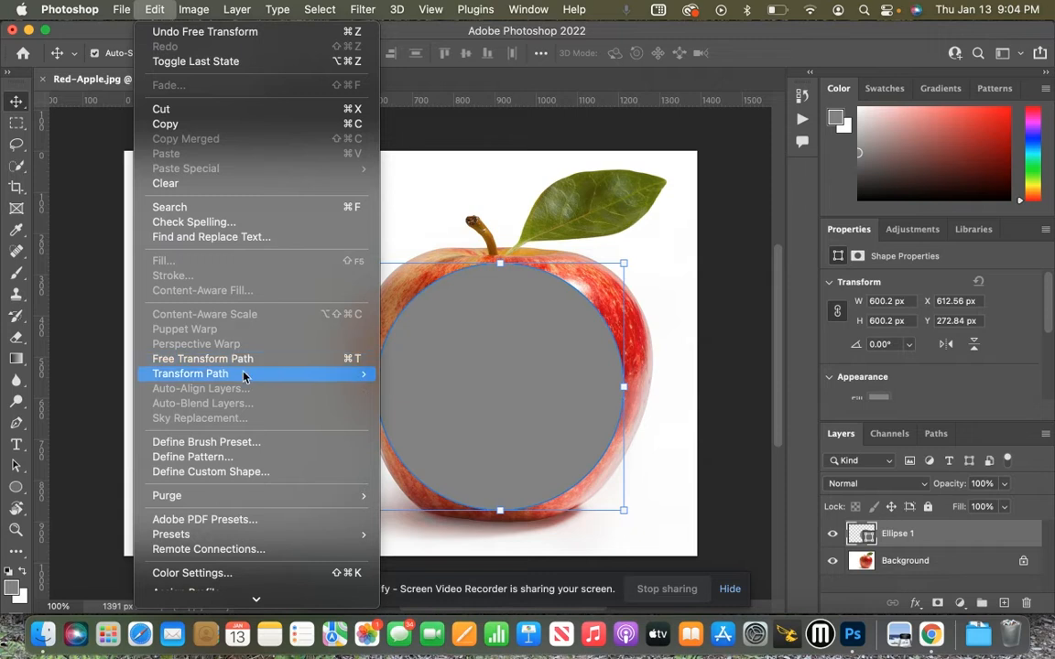
mouse_move(244, 376)
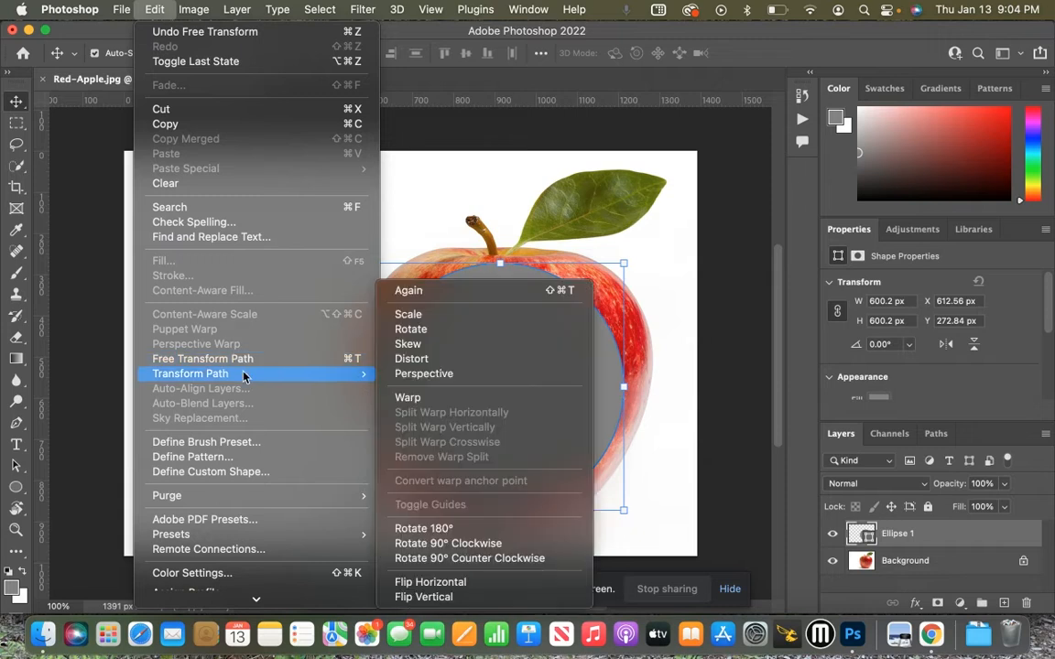
click(435, 399)
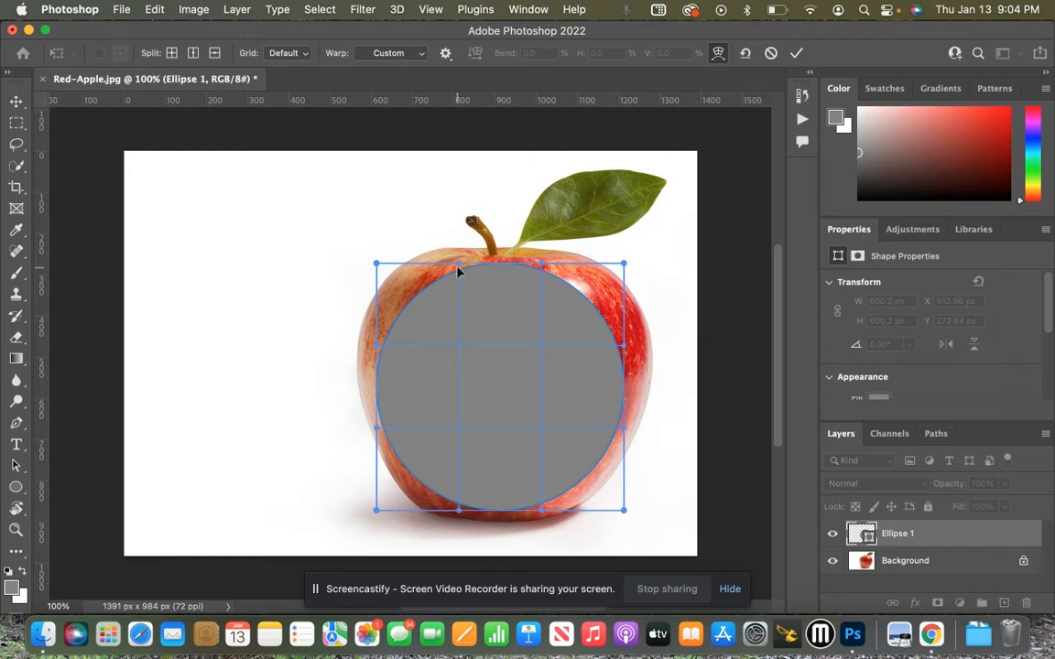
drag(461, 267, 544, 358)
drag(623, 268, 646, 202)
drag(376, 266, 338, 179)
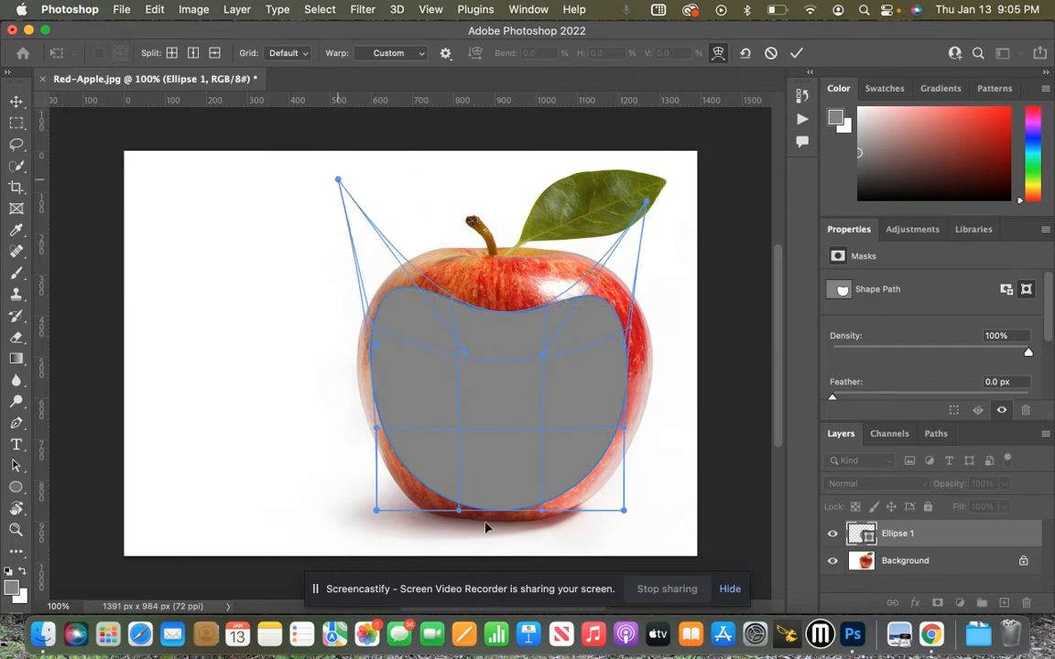
key(Return)
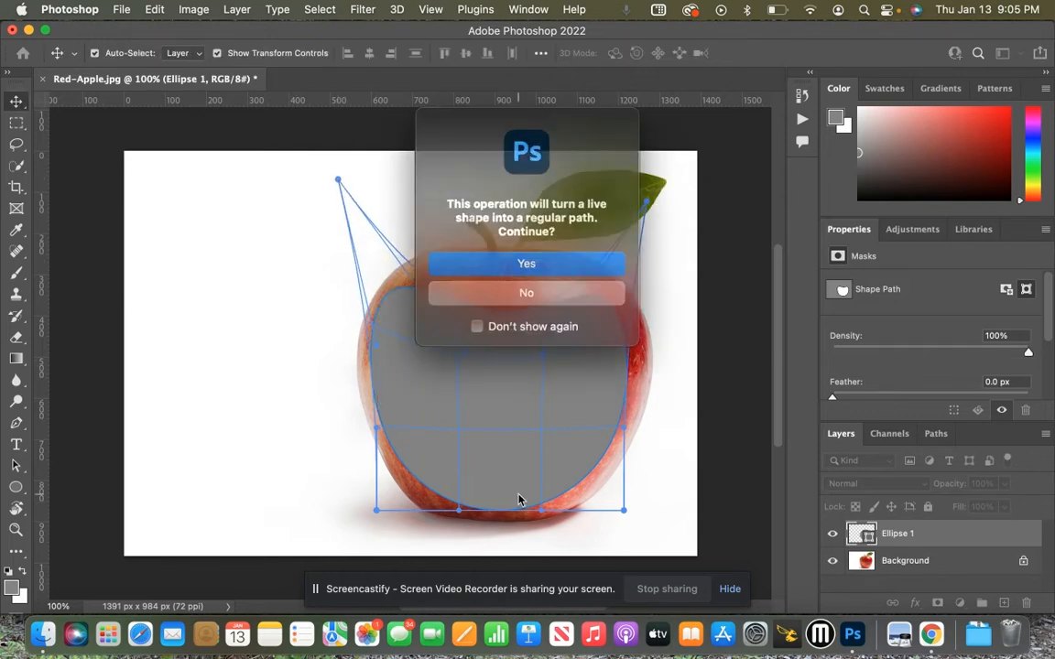
click(539, 263)
Nudge the warped gray shape slightly up and to the left on the apple, then deselect it
click(527, 438)
key(Up)
key(Up)
key(Up)
key(Up)
key(Up)
key(Up)
key(Up)
key(Up)
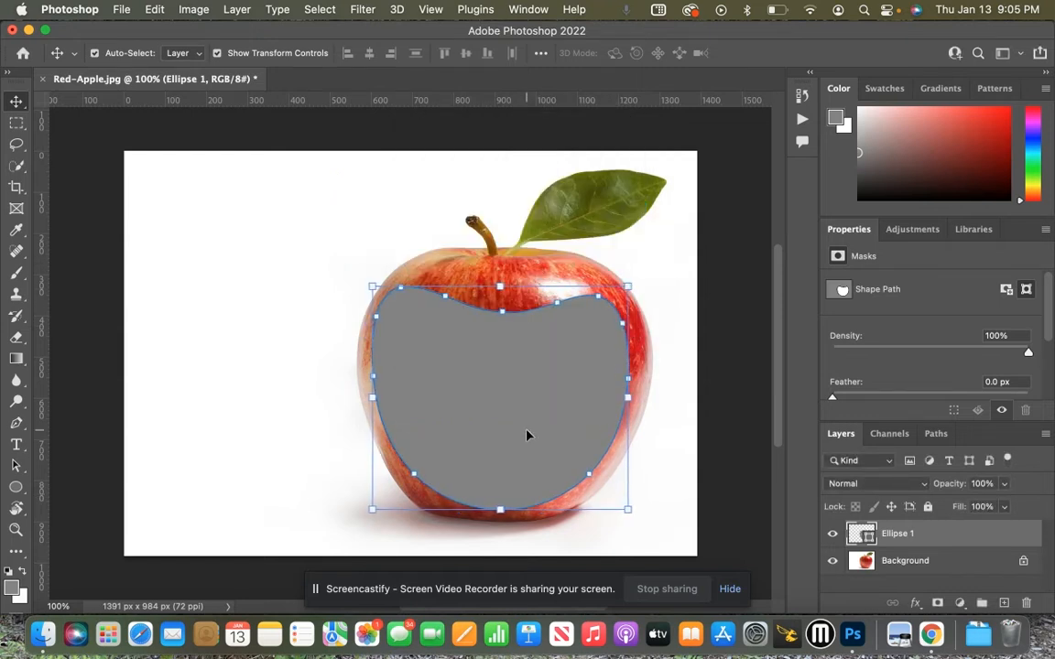
key(Left)
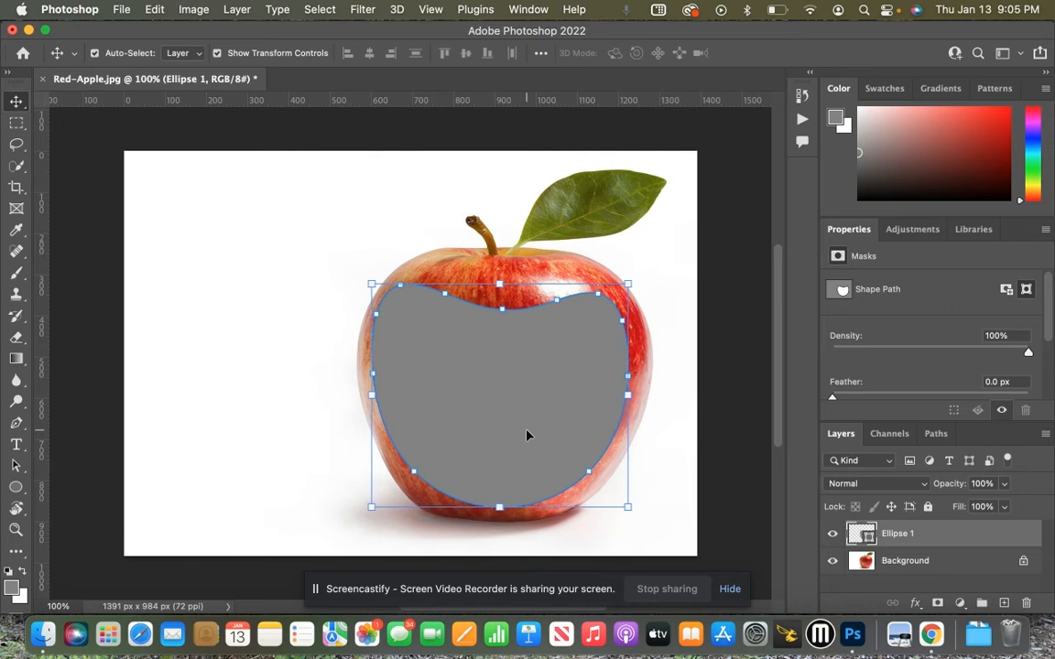
click(718, 438)
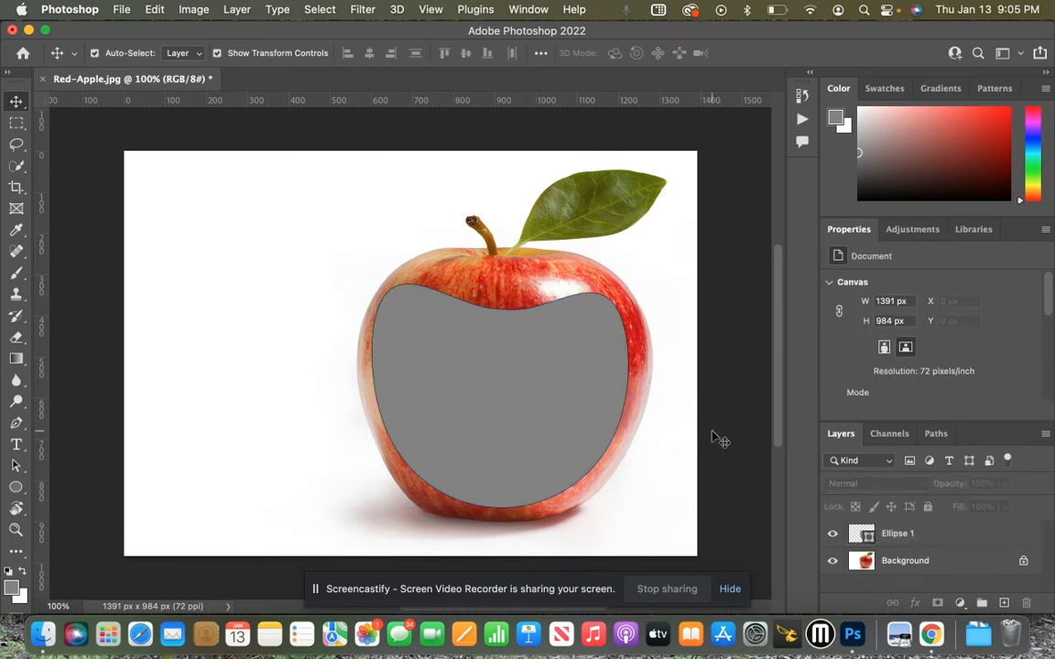
Add a Stroke layer style to the gray shape's layer with a size of 14 px
click(933, 536)
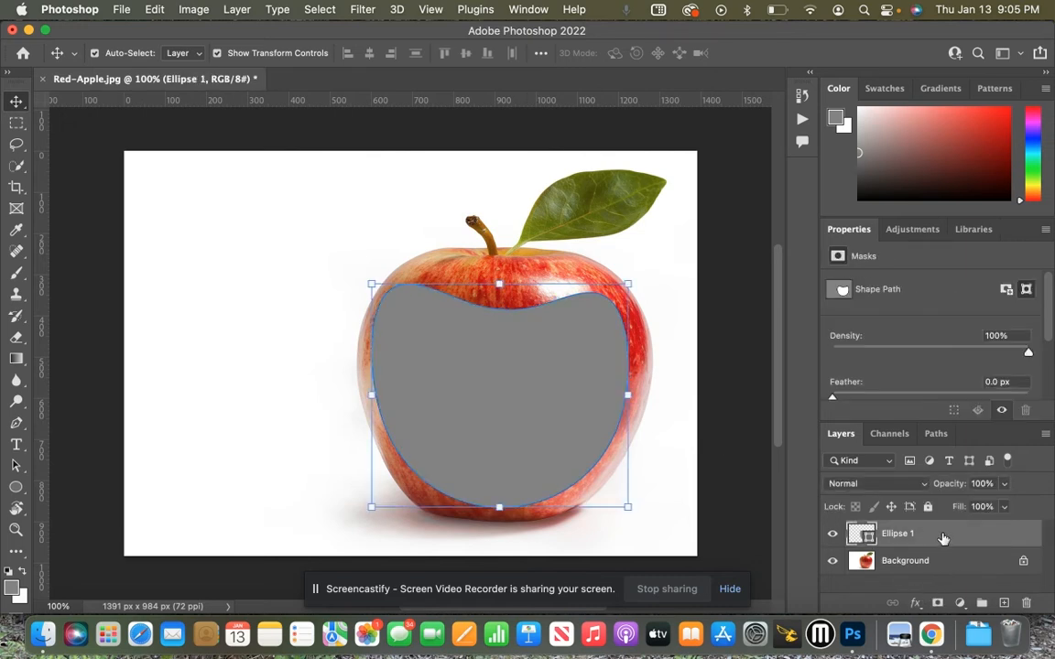
double_click(893, 537)
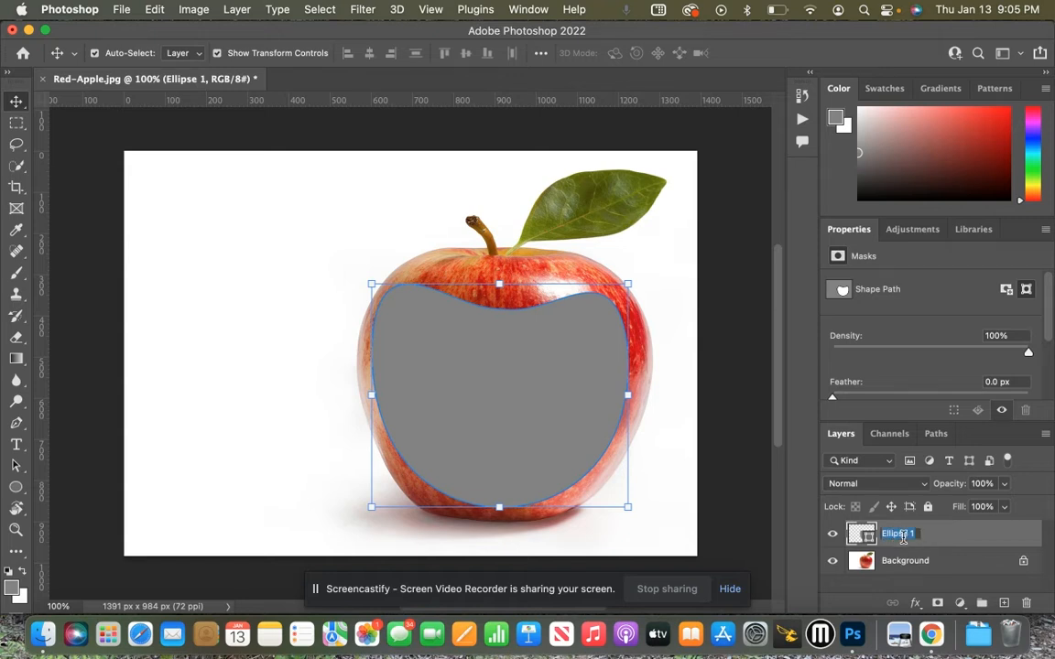
key(Return)
double_click(907, 546)
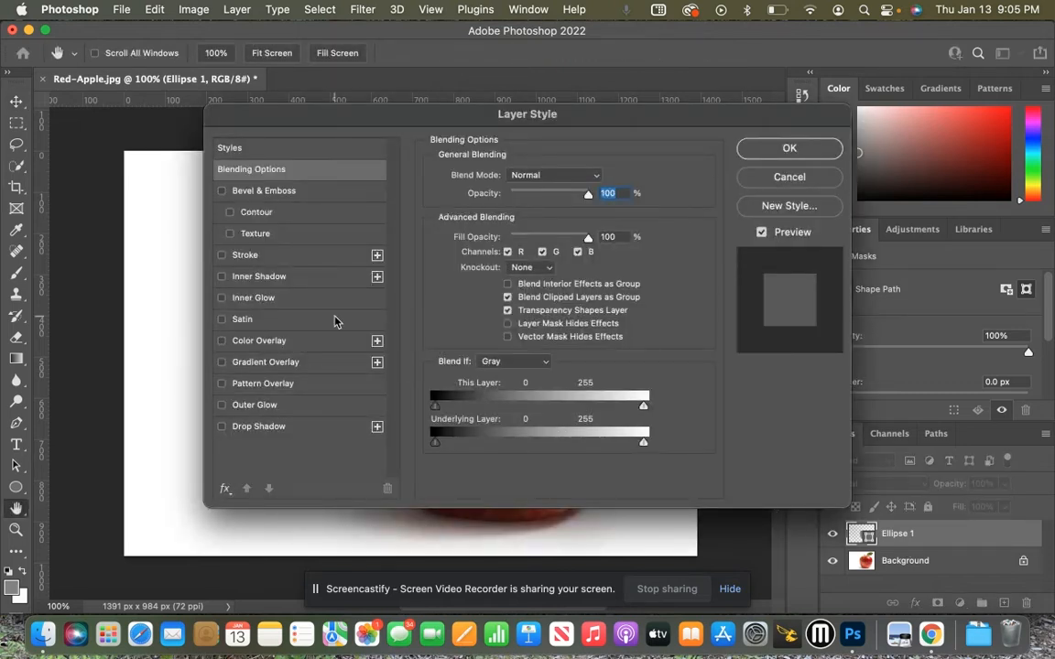
click(287, 261)
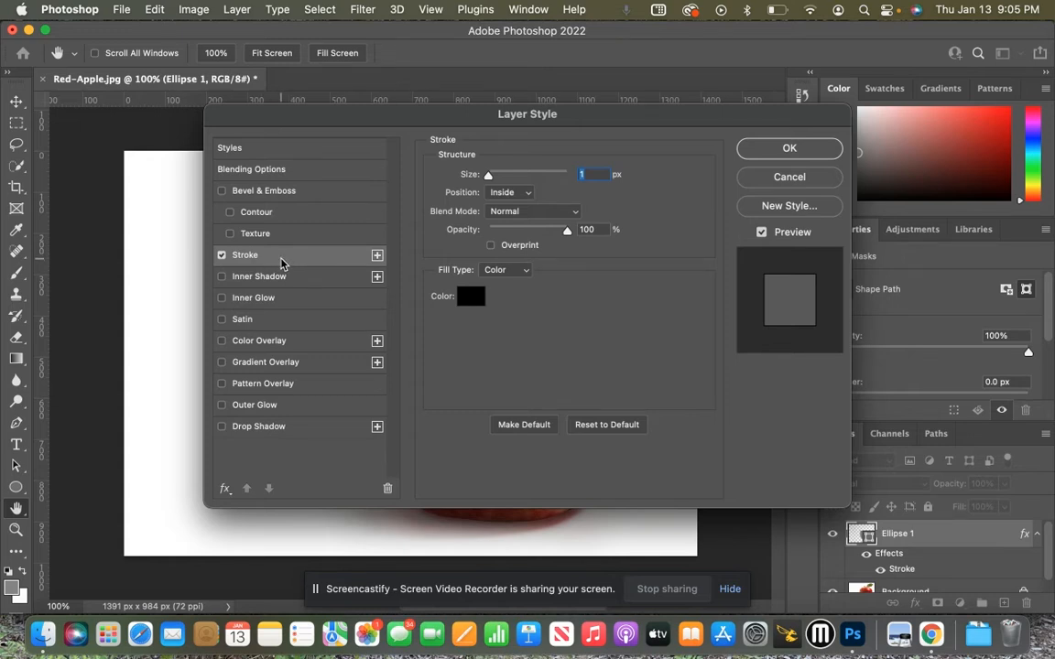
click(240, 163)
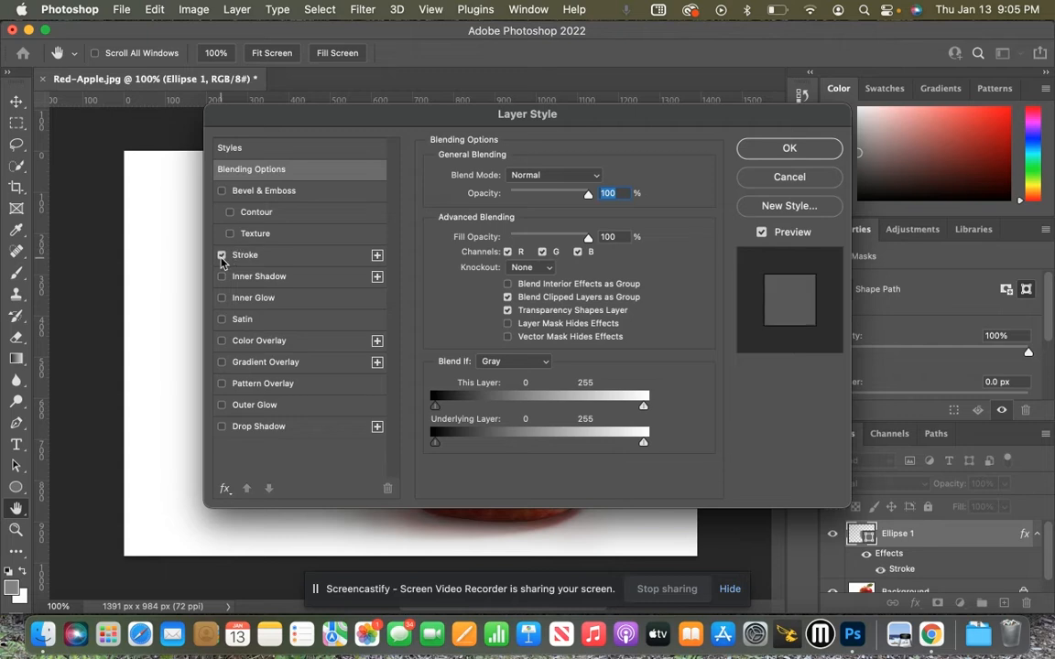
click(259, 263)
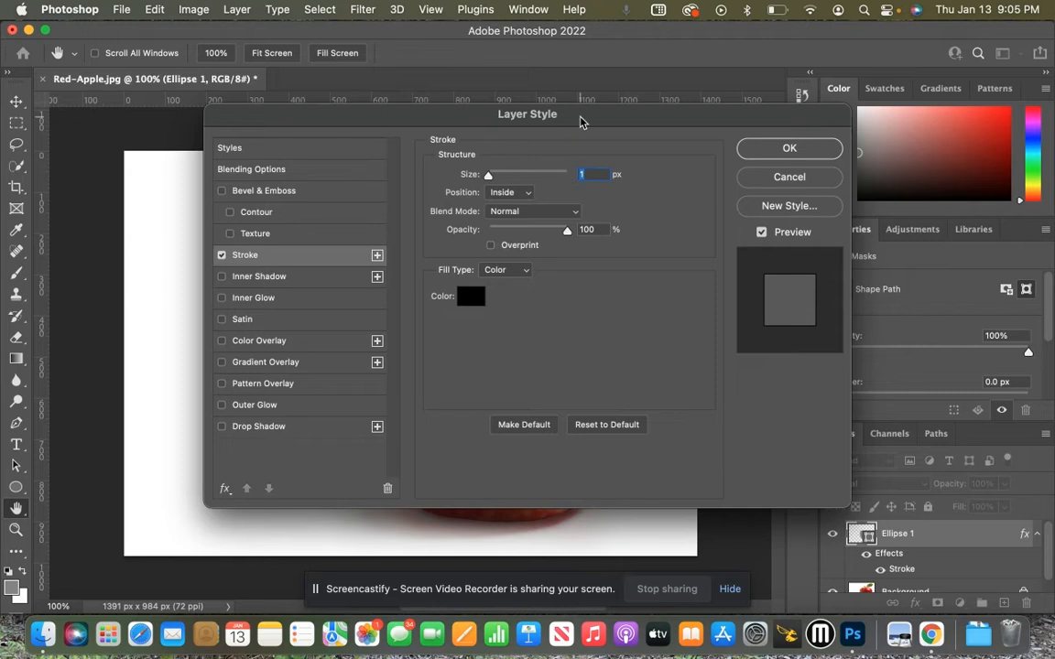
text(12)
drag(631, 123, 860, 227)
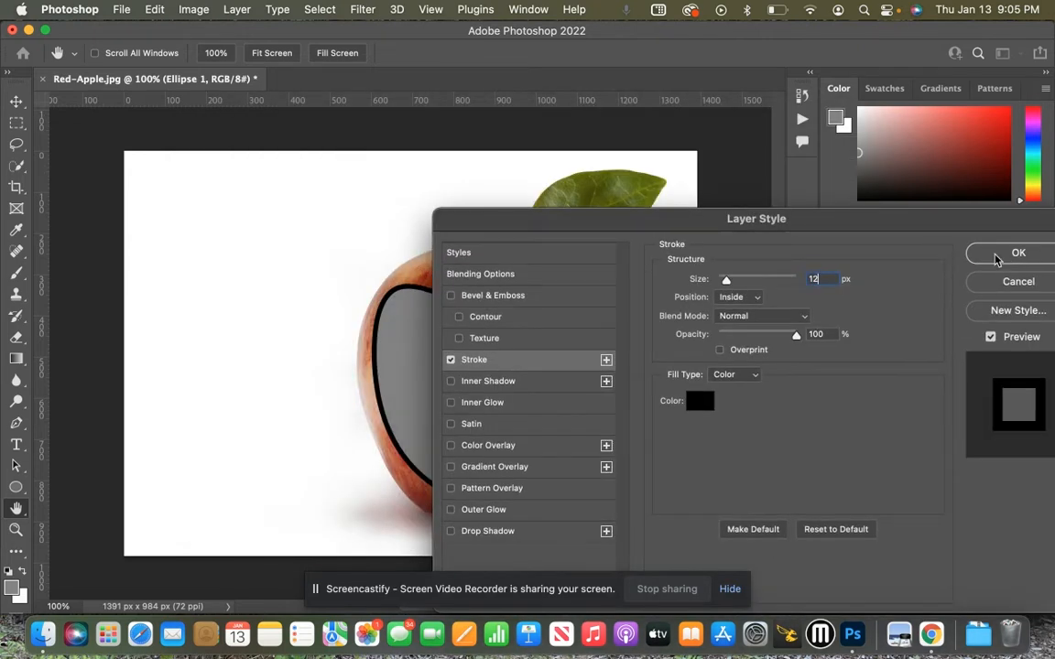
key(BackSpace)
text(4)
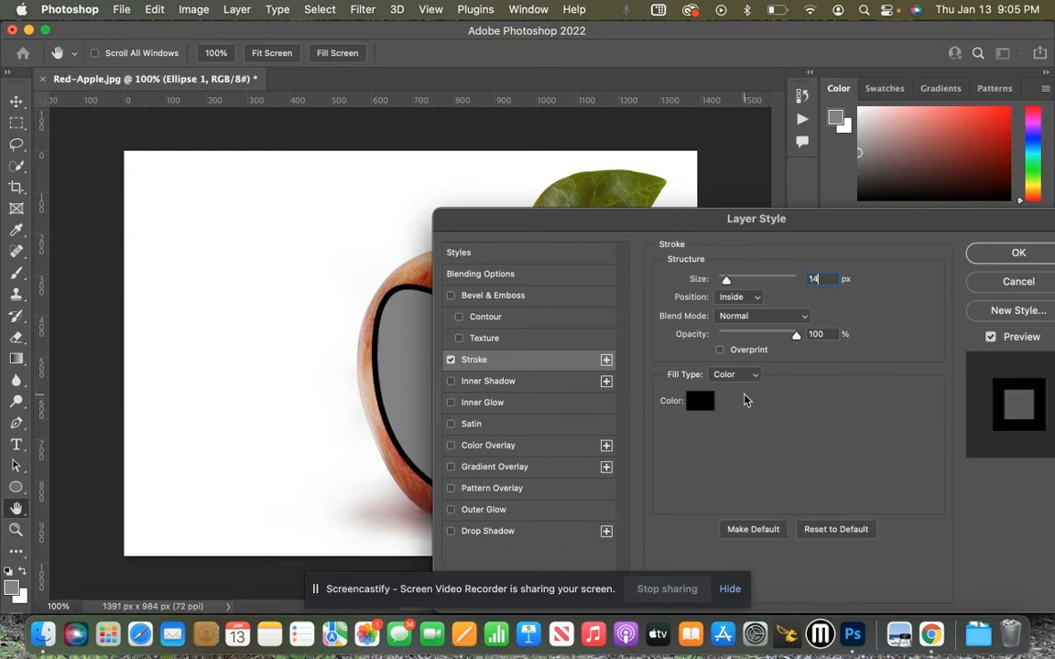
Change the stroke color to a dark red matching the apple and apply the layer style
click(700, 401)
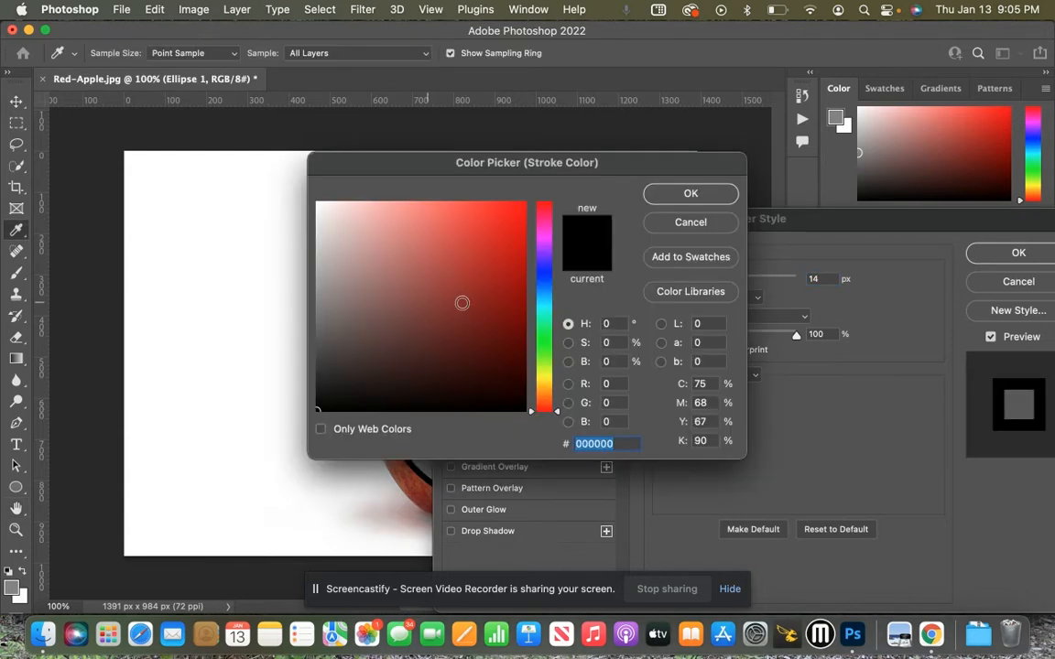
click(521, 268)
click(522, 272)
click(672, 191)
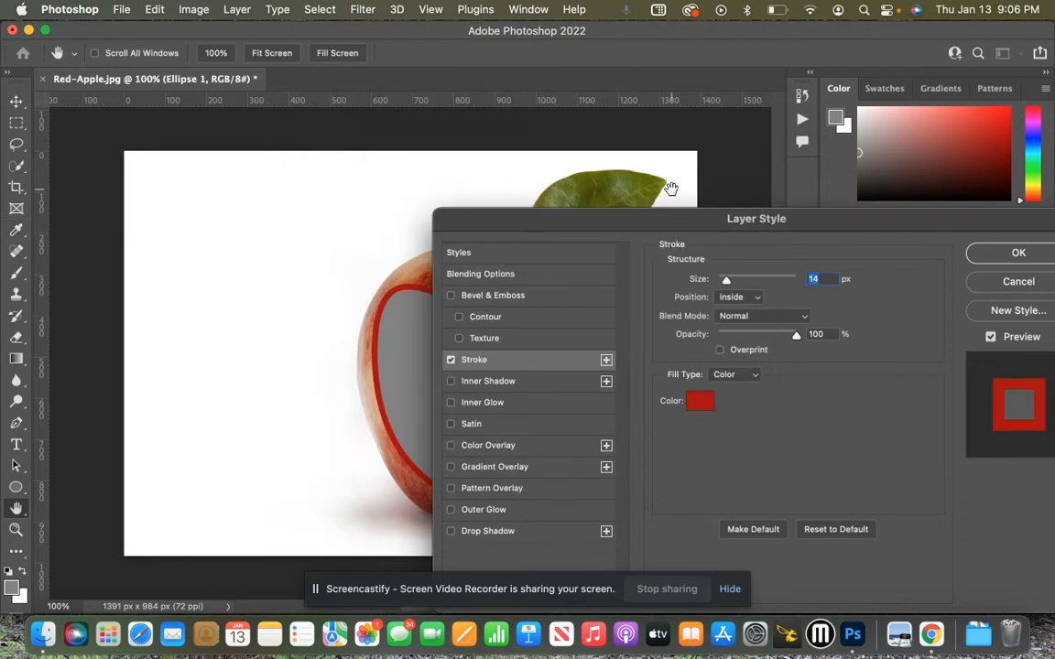
click(1017, 253)
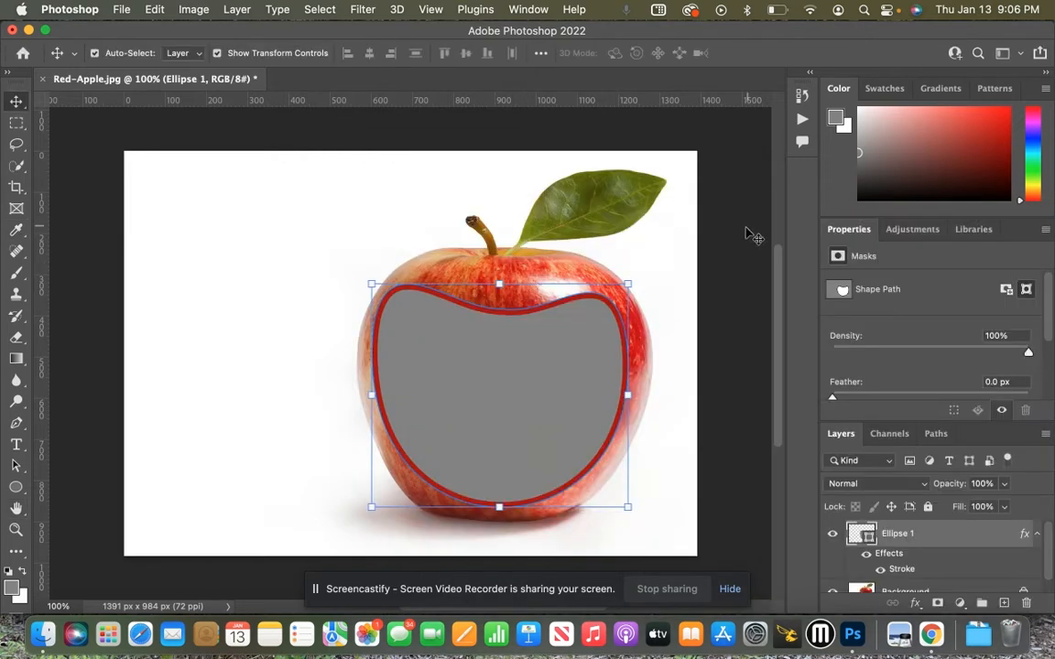
Add an Inner Shadow to the gray shape's layer style with distance 14 px, choke 14% and size 57 px
double_click(947, 544)
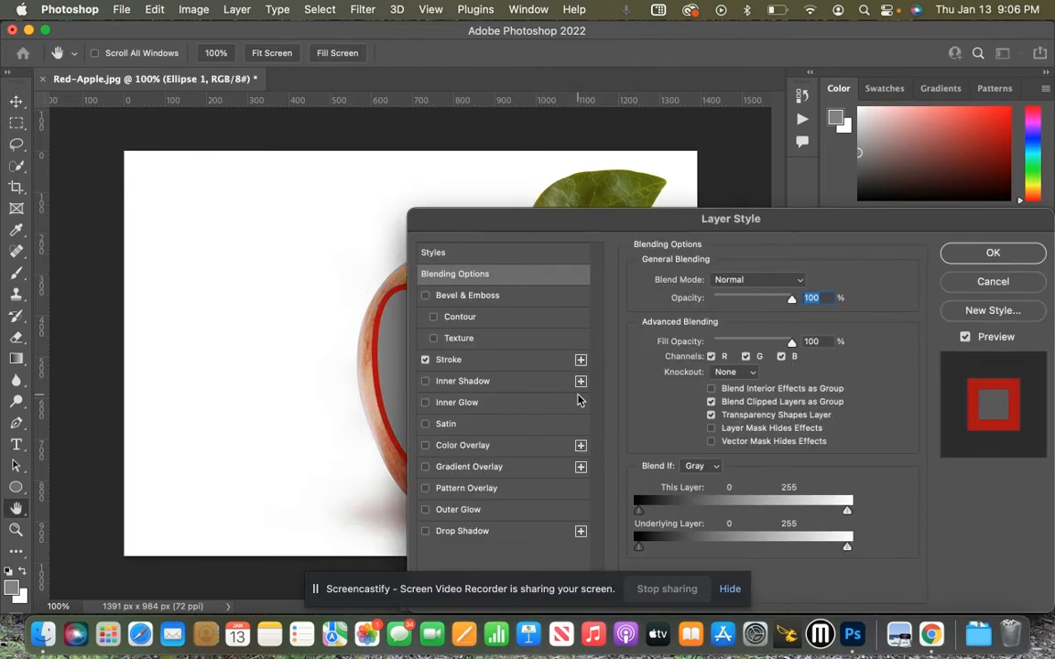
click(501, 366)
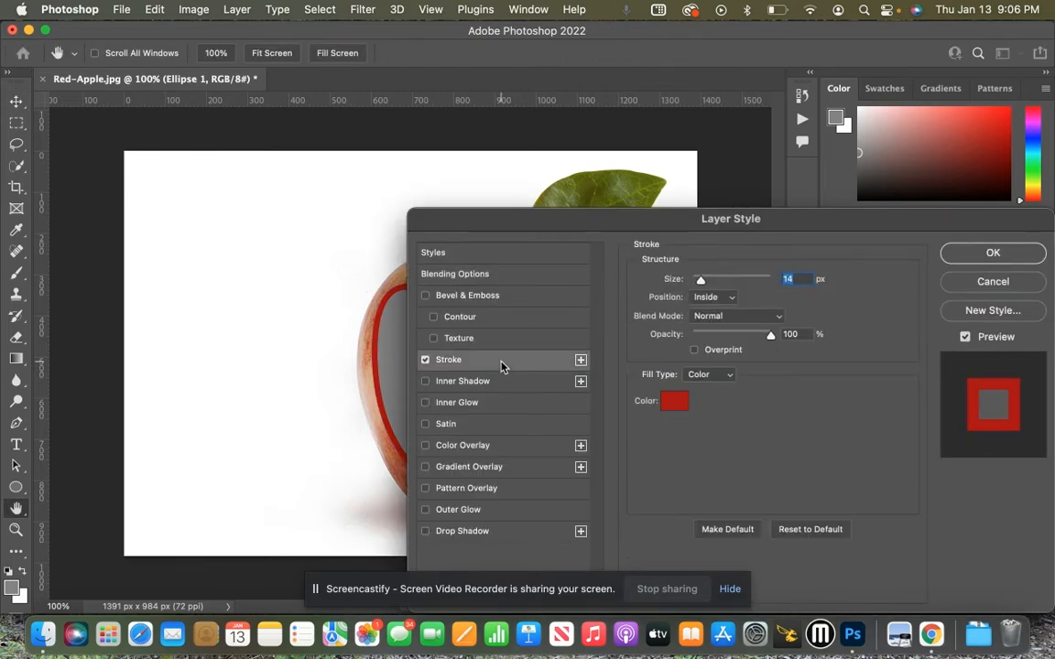
click(503, 381)
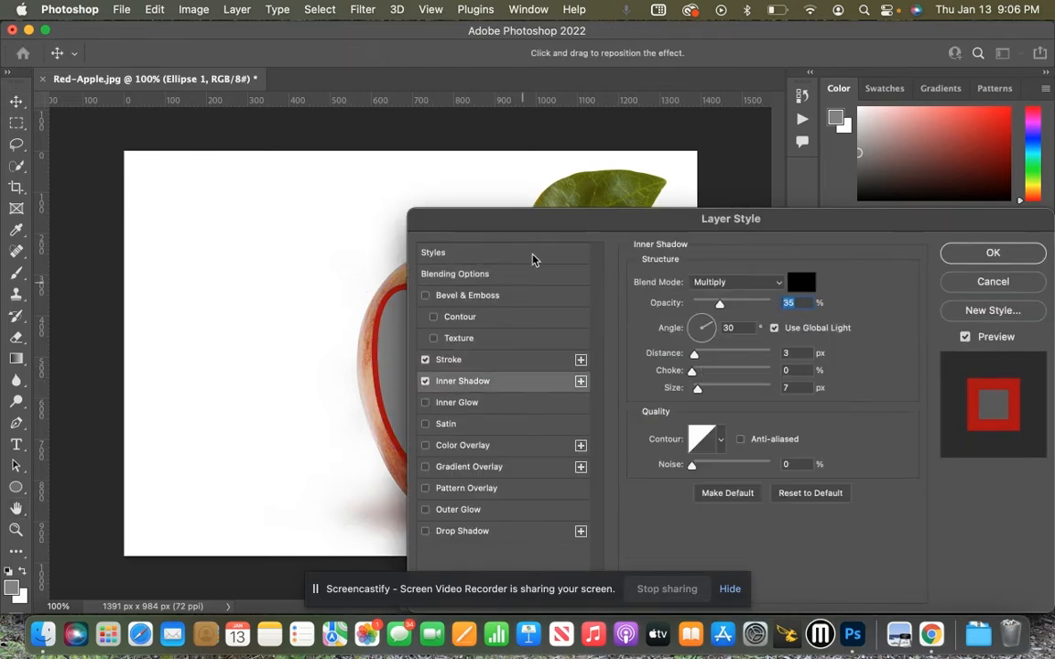
drag(560, 226, 152, 61)
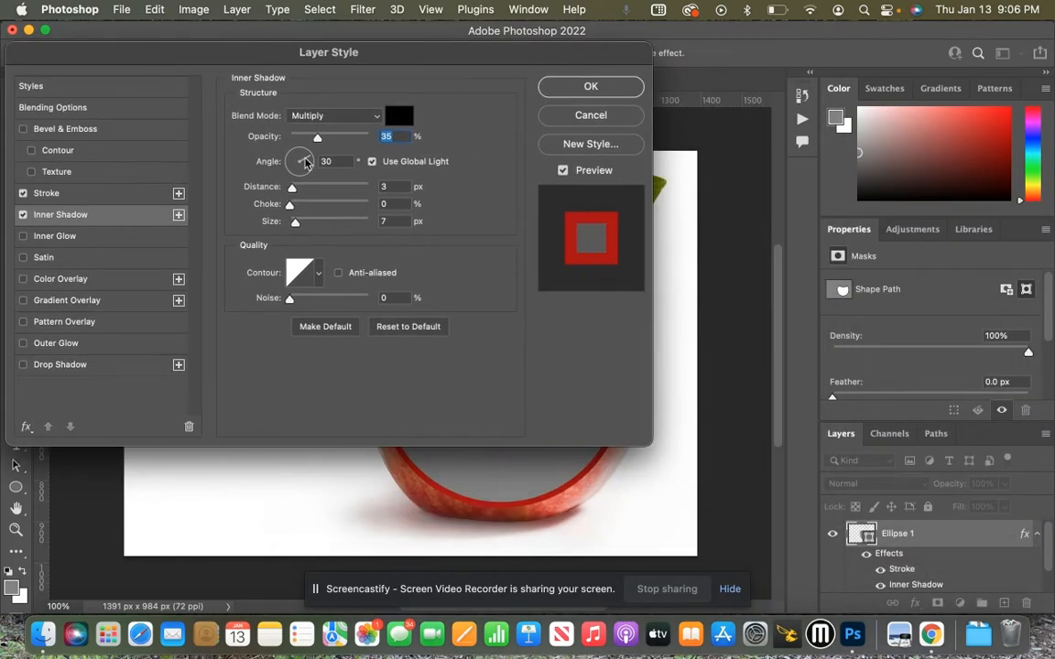
double_click(392, 188)
text(14)
key(Tab)
text(14)
key(Tab)
text(57)
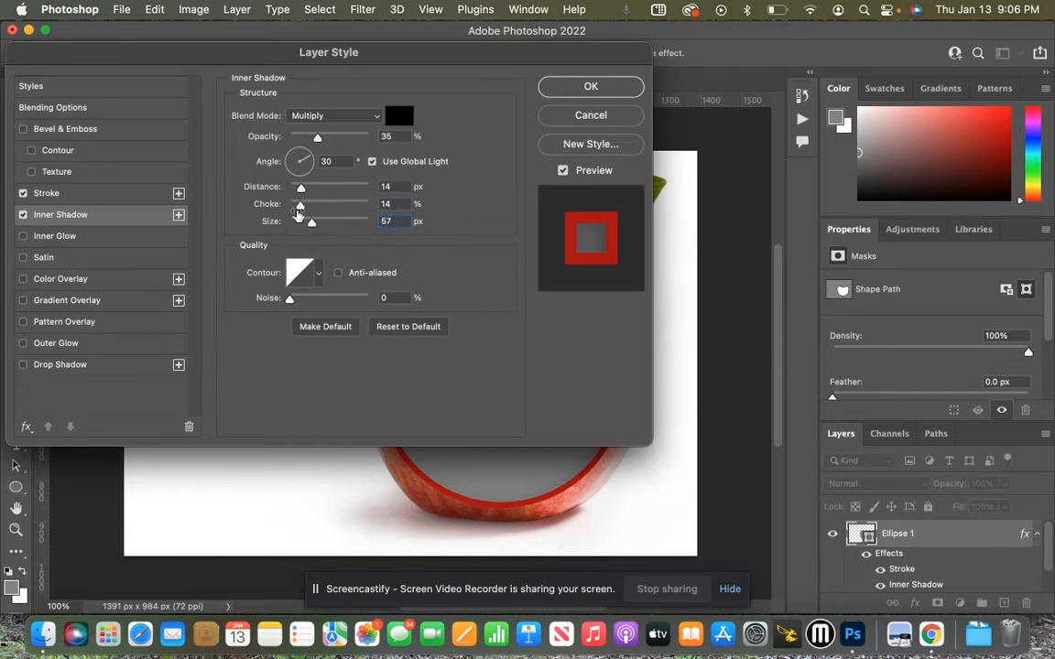
Set the Inner Shadow's opacity to 75% and apply the layer style
drag(412, 52, 491, 71)
key(Return)
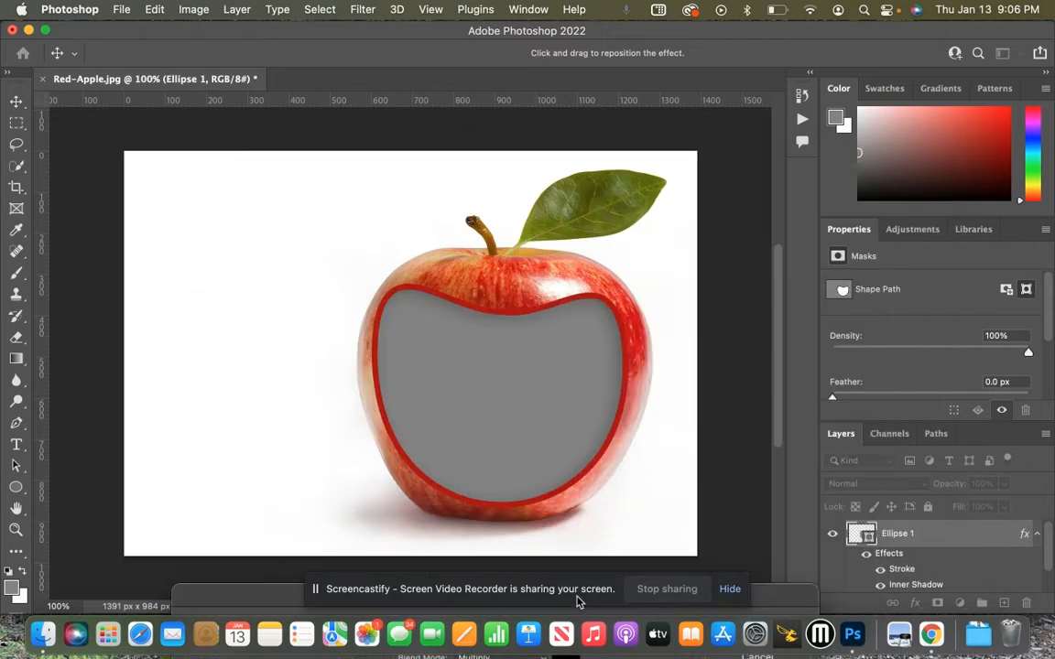
drag(529, 115, 530, 143)
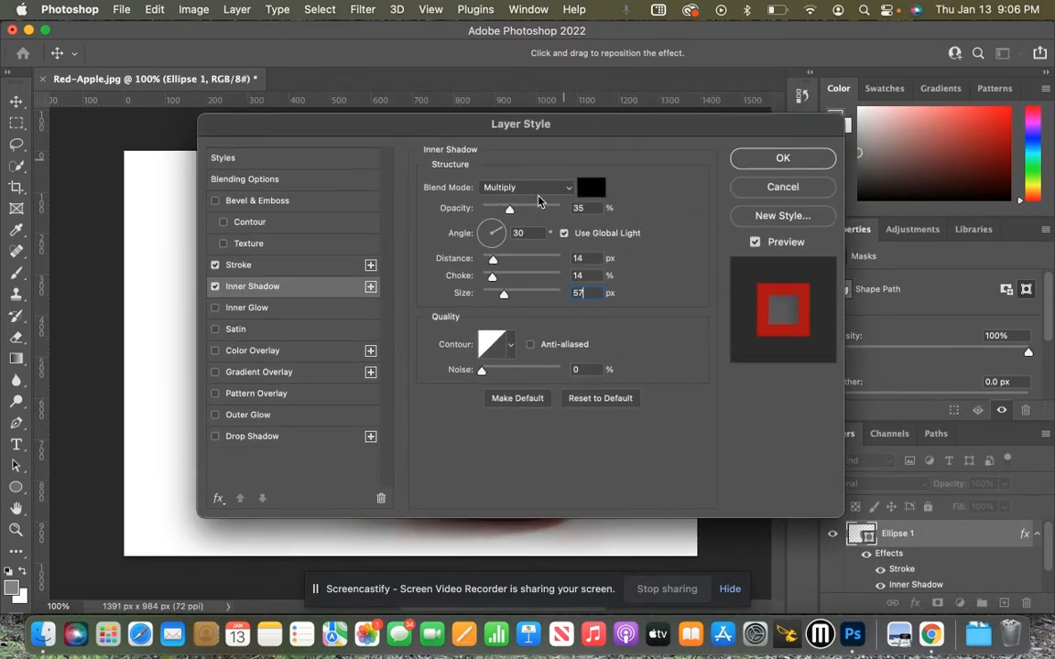
drag(510, 210, 536, 208)
double_click(579, 207)
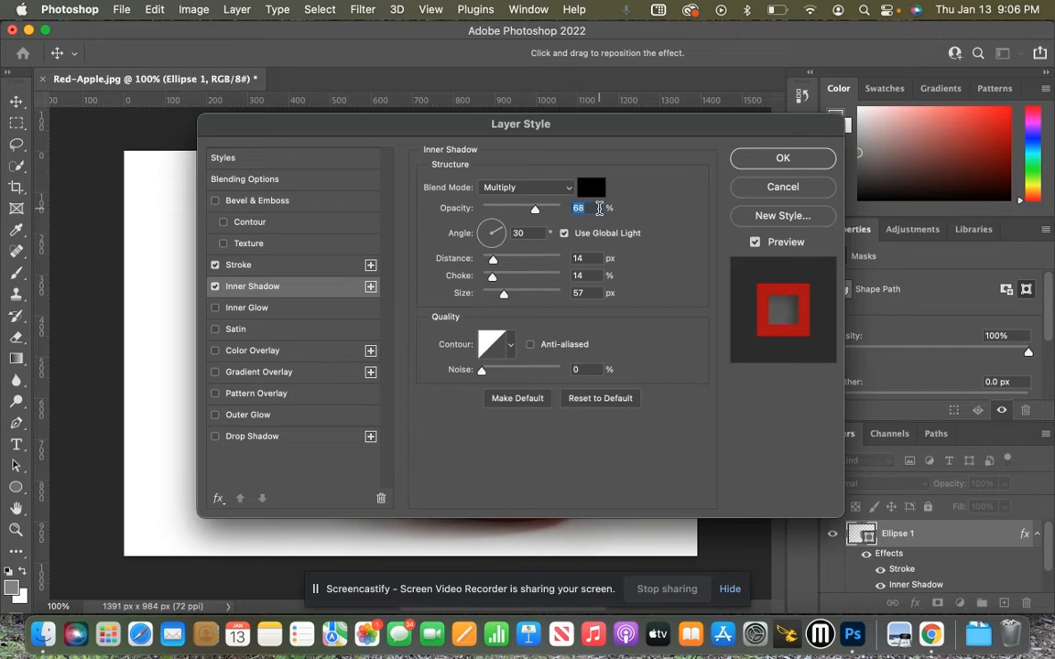
text(75)
key(Return)
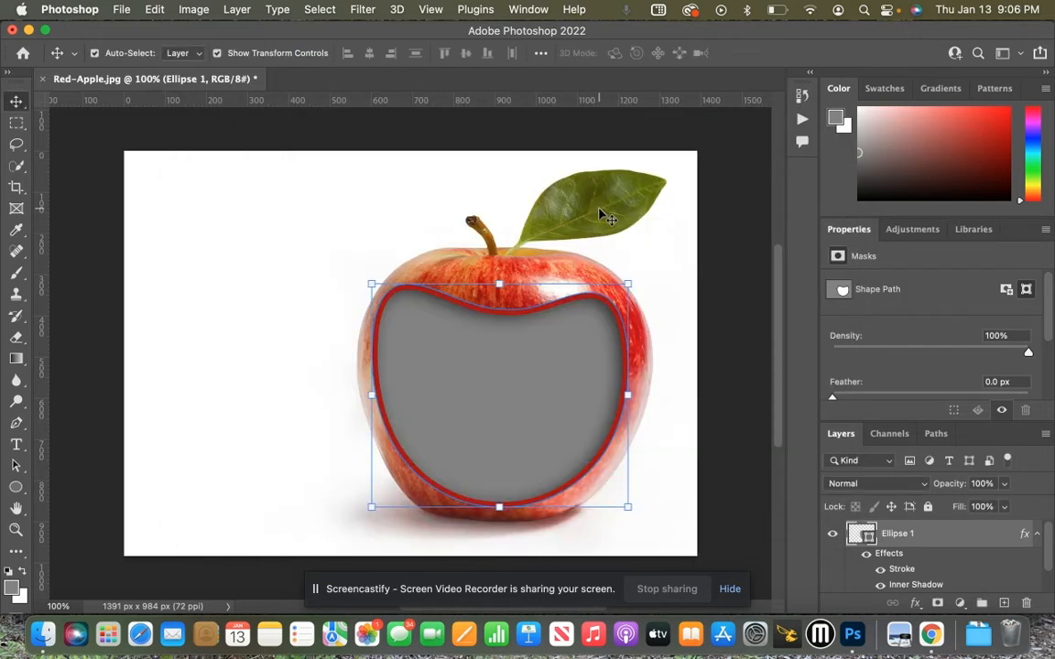
Toggle the Inner Shadow effect off and on to compare the shape's look, leave it on, and deselect the layer
click(880, 586)
click(880, 586)
click(880, 587)
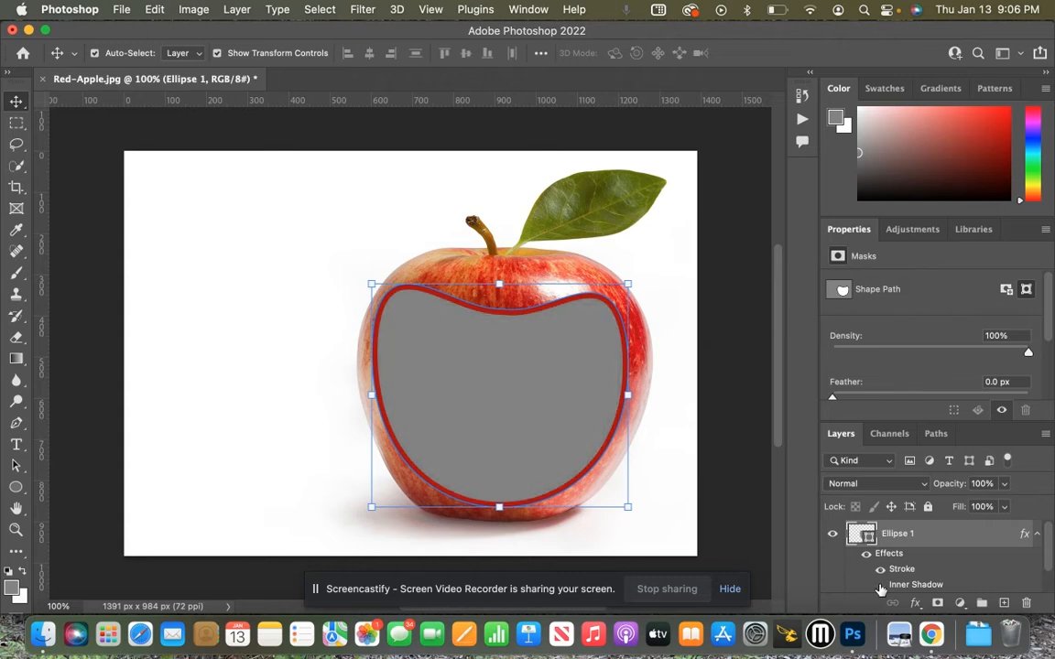
click(880, 587)
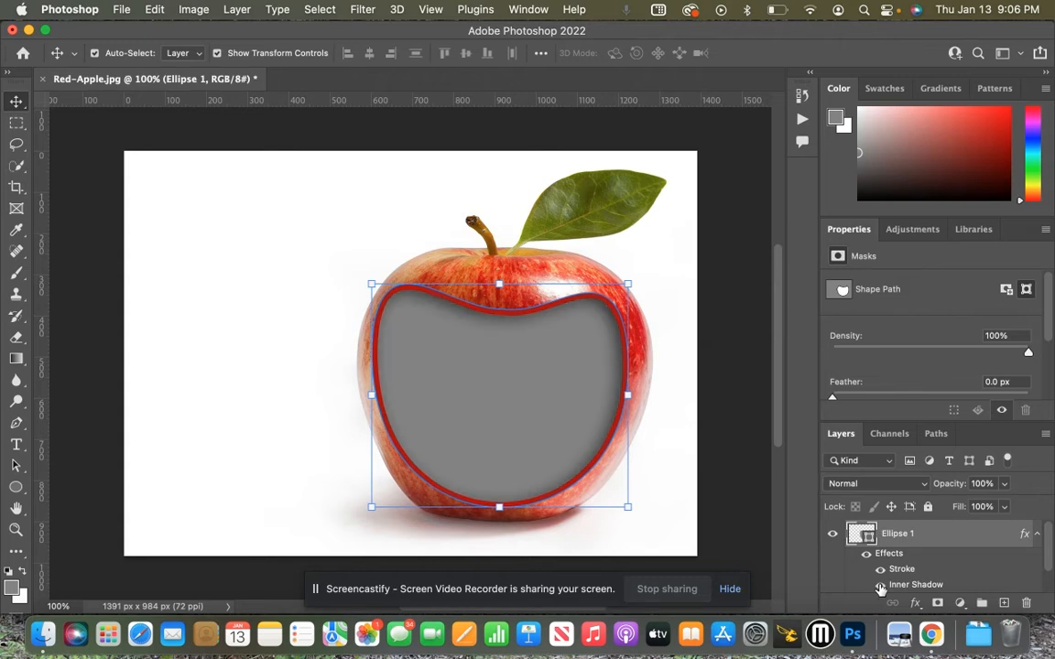
click(265, 316)
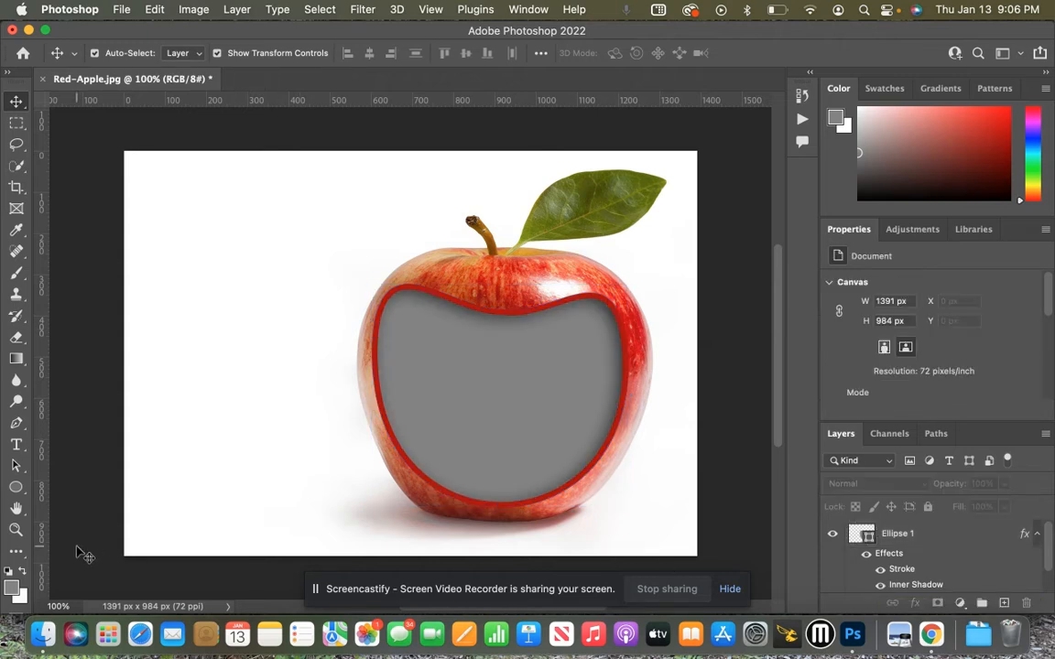
Place rumah-hantu.jpg from the desktop's Red Apple (Lady in Red) folder into the apple document and clip it to the Ellipse 1 shape
click(43, 634)
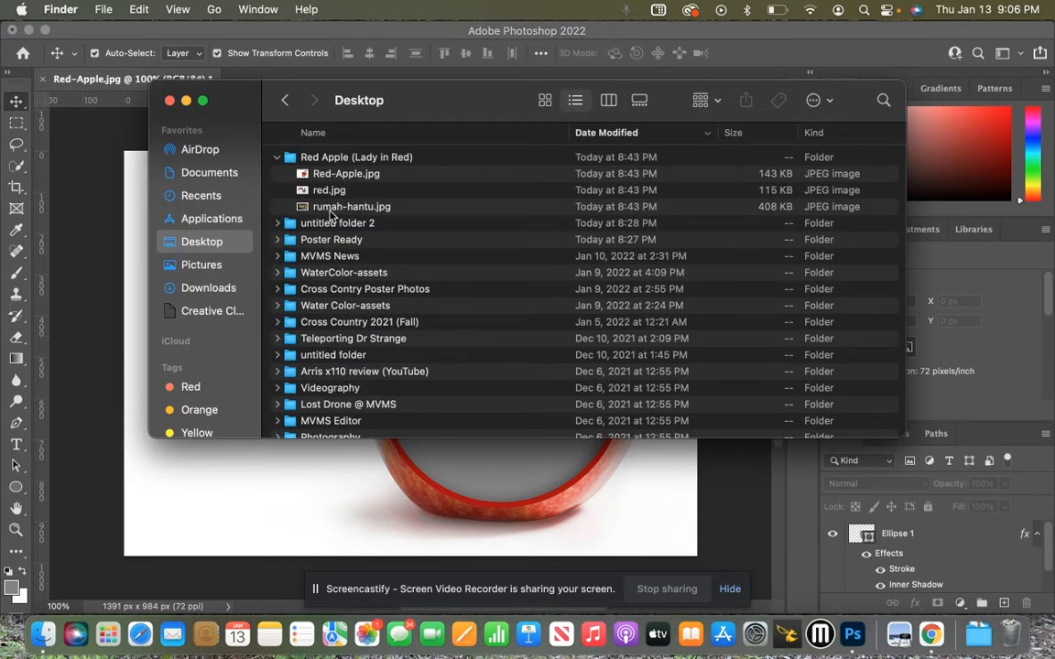
click(332, 209)
key(space)
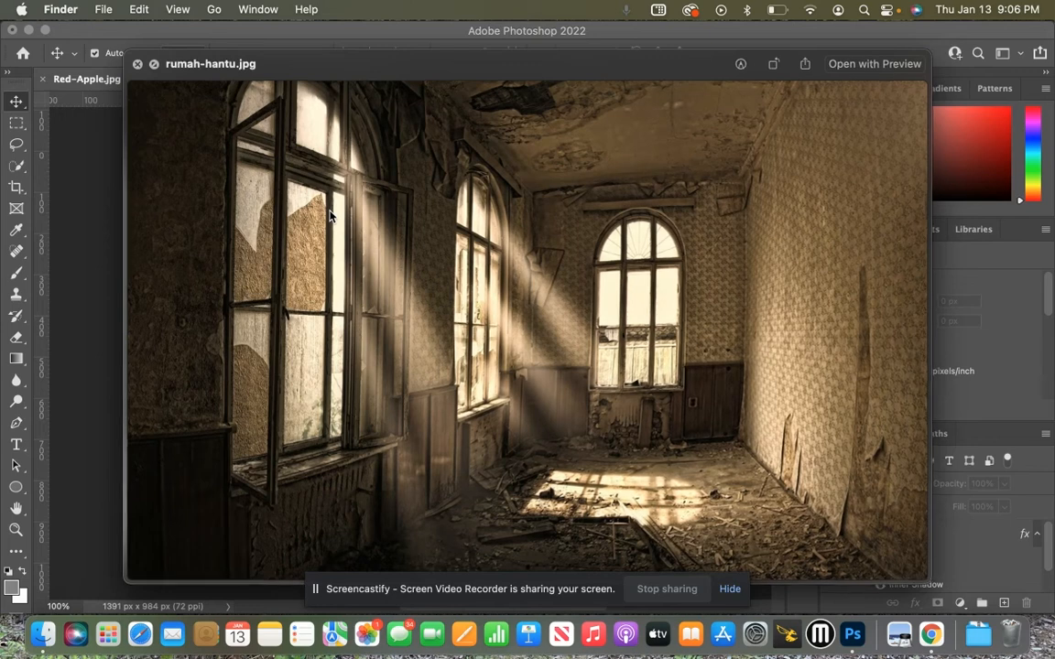
key(space)
drag(305, 438, 315, 499)
key(Return)
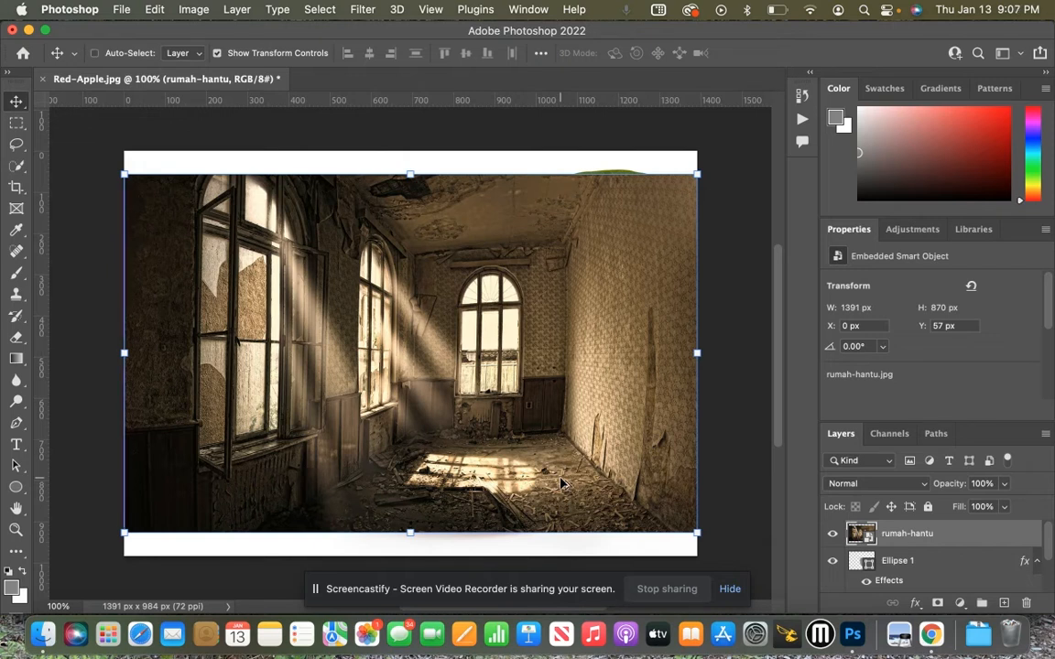
key(super+alt+g)
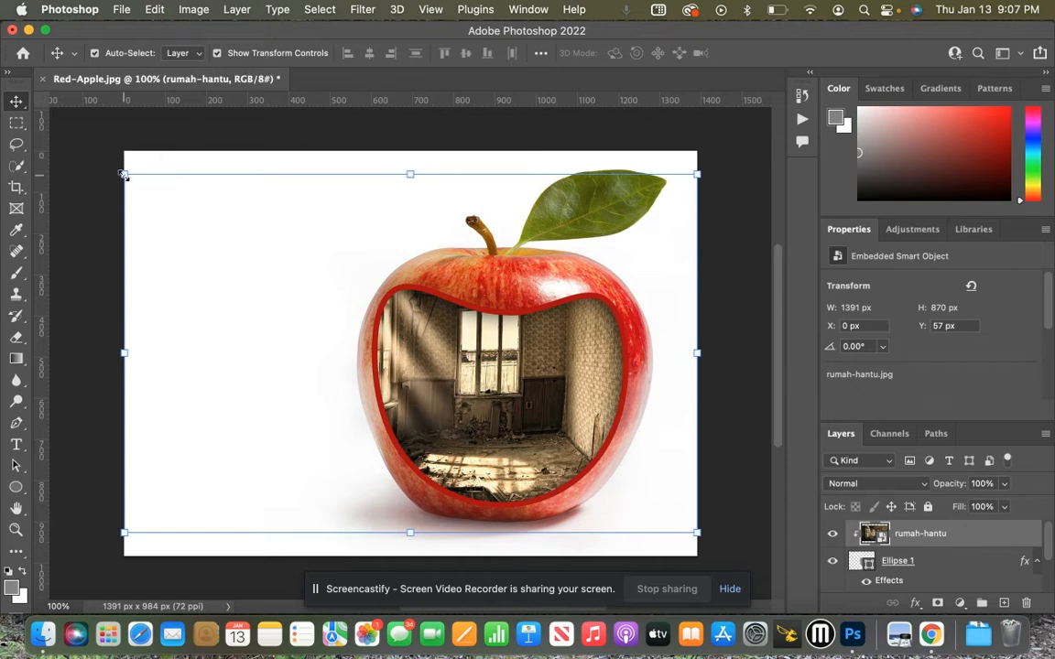
Scale the clipped room photo down to about 1319 x 825 px and move it lower so the arched window shows inside the opening
click(124, 174)
drag(128, 179, 152, 193)
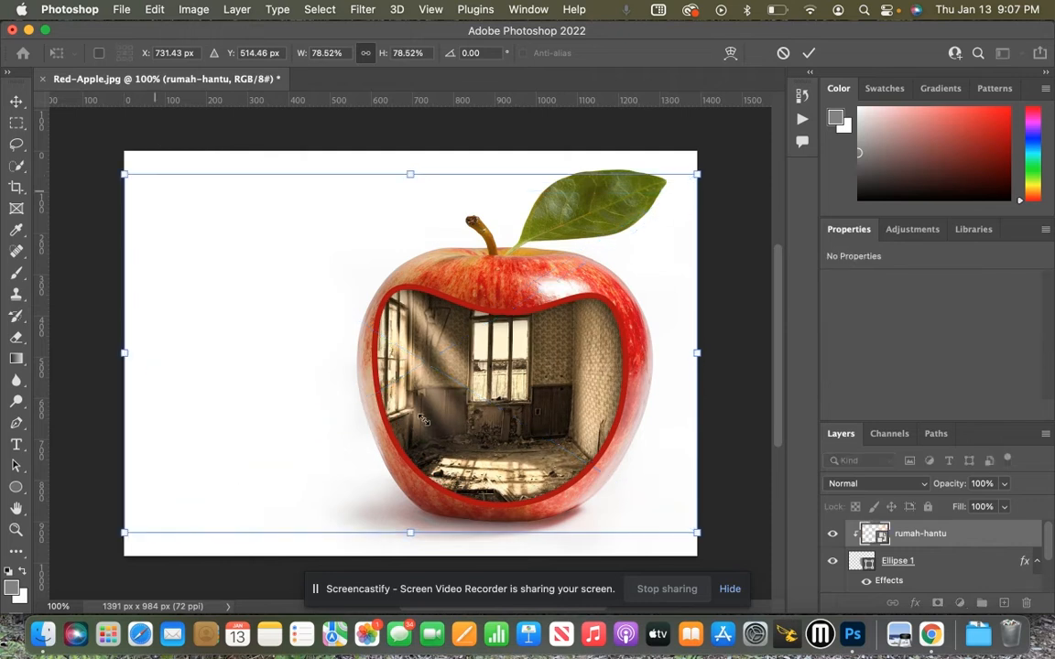
key(Return)
drag(428, 386, 474, 446)
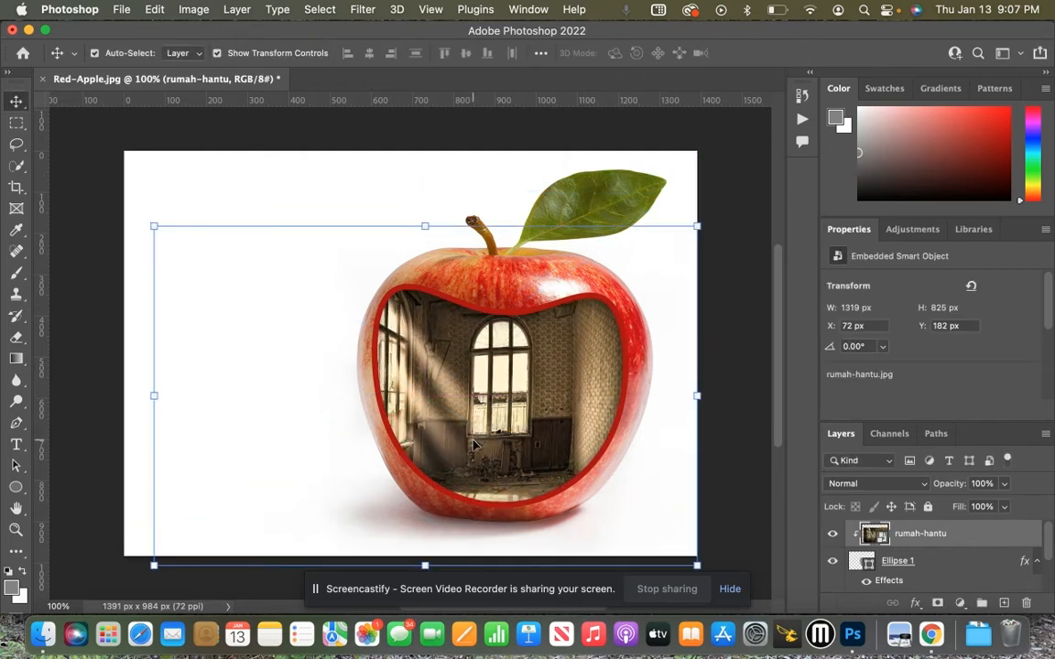
Flip the room photo horizontally
click(156, 10)
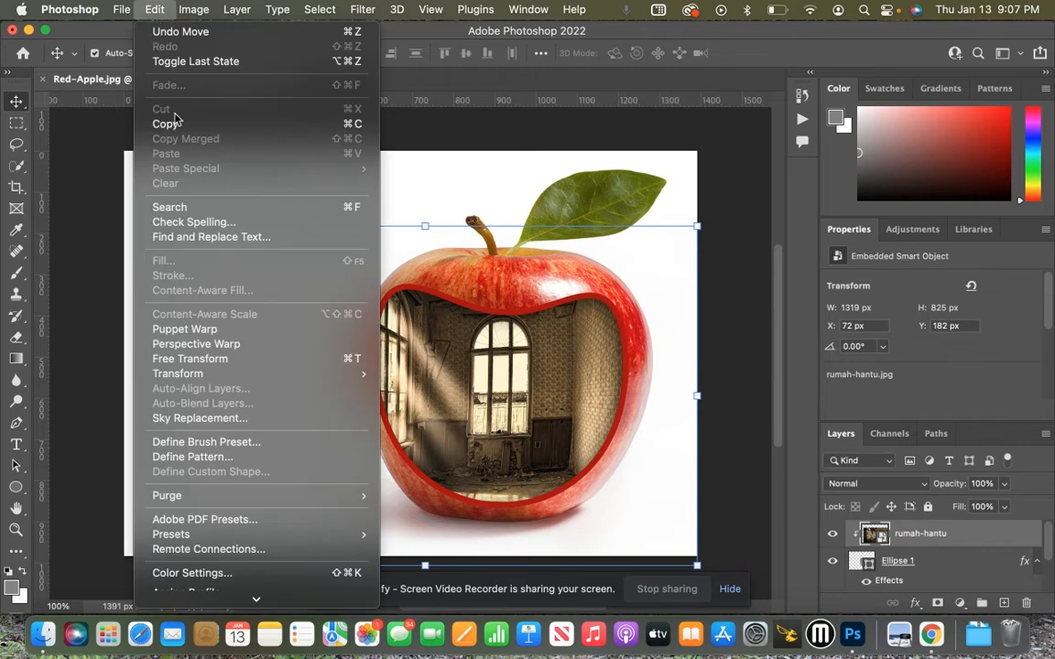
mouse_move(210, 373)
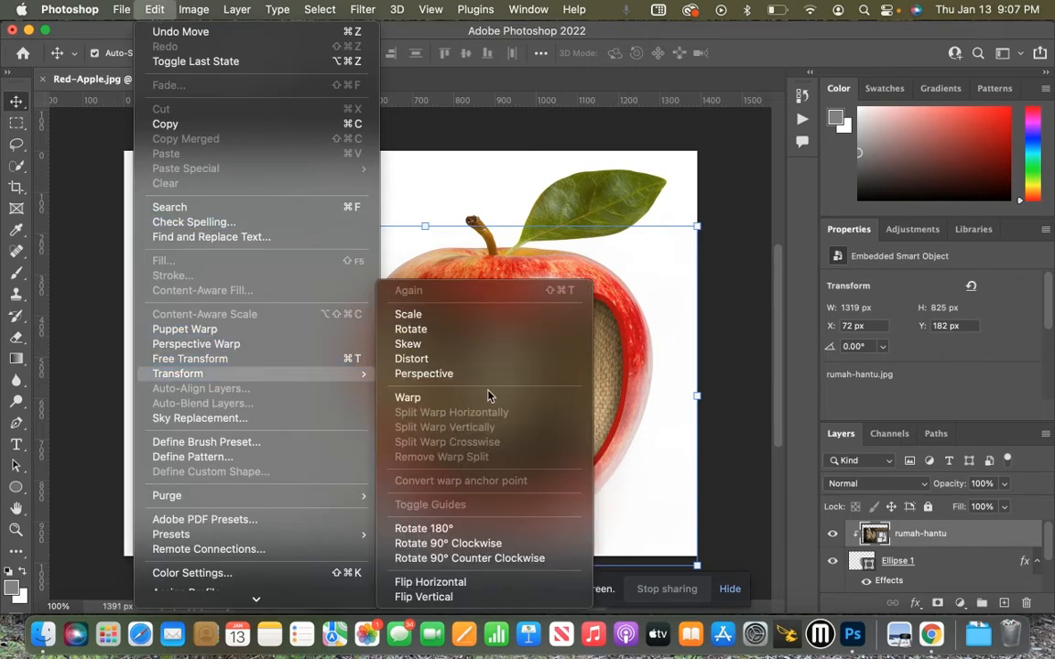
click(486, 595)
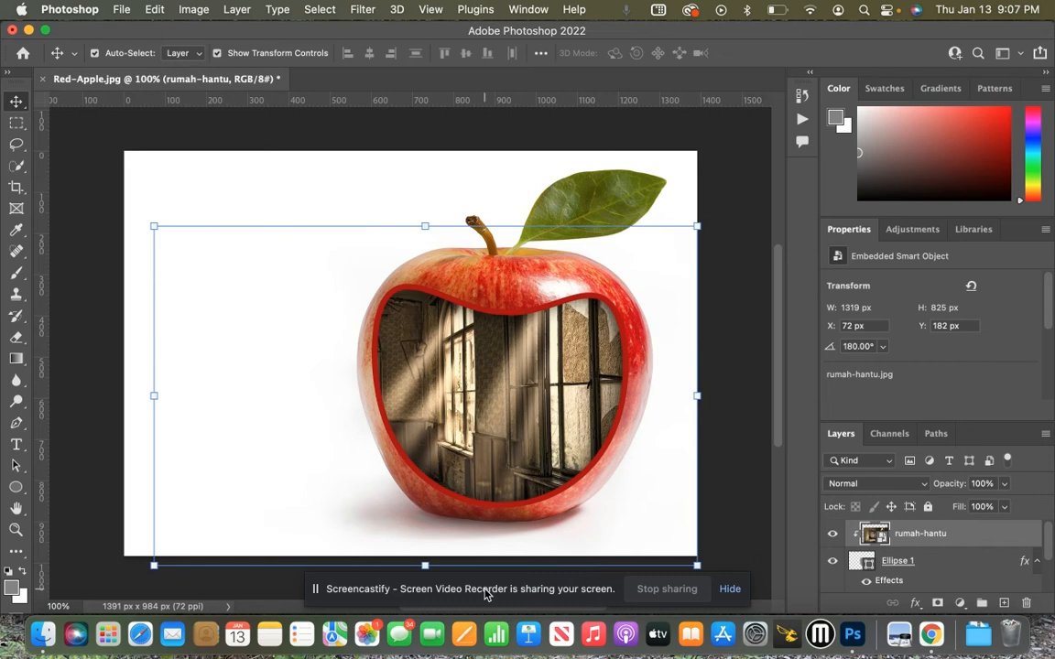
Scale the flipped room photo to about 1110 x 693 px and position it so the arched window sits centrally in the opening
drag(444, 378, 557, 293)
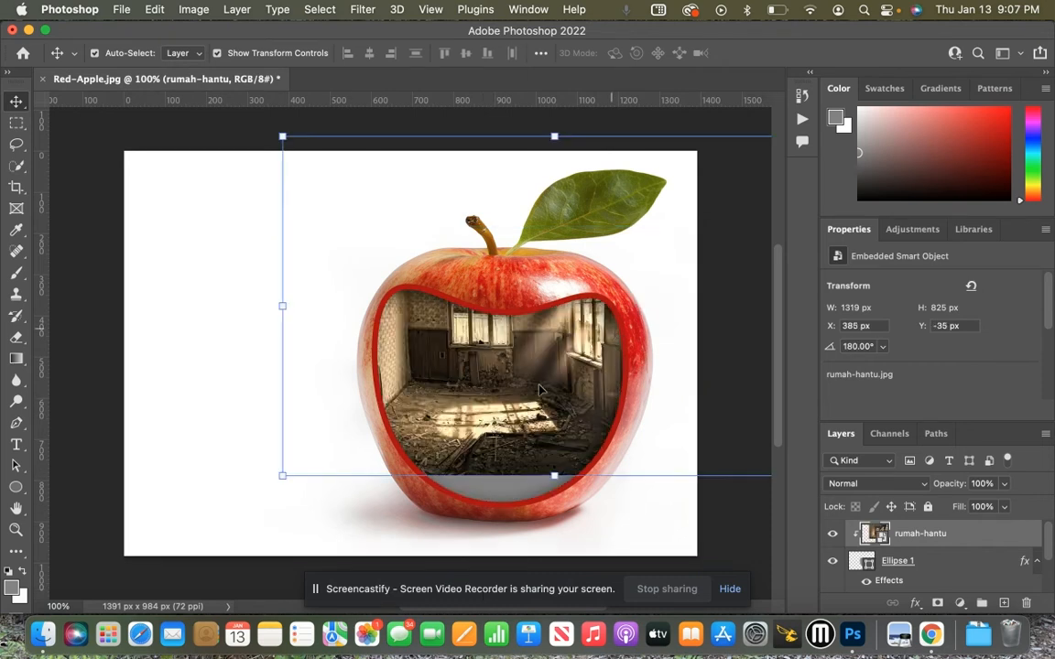
drag(514, 430, 519, 491)
drag(289, 208, 378, 268)
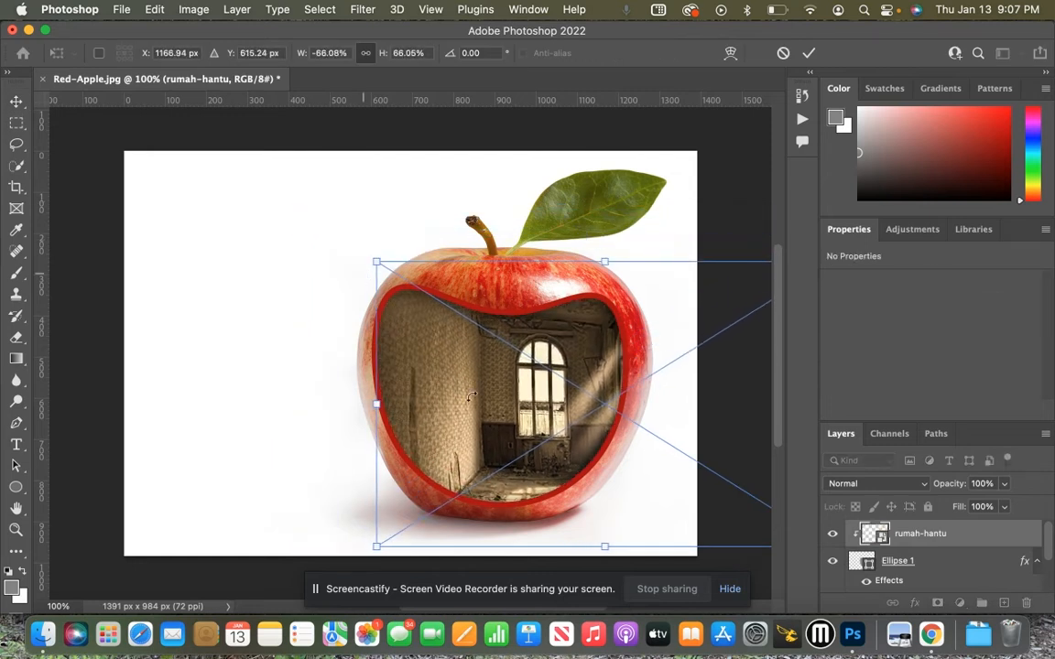
drag(485, 417, 452, 415)
key(Return)
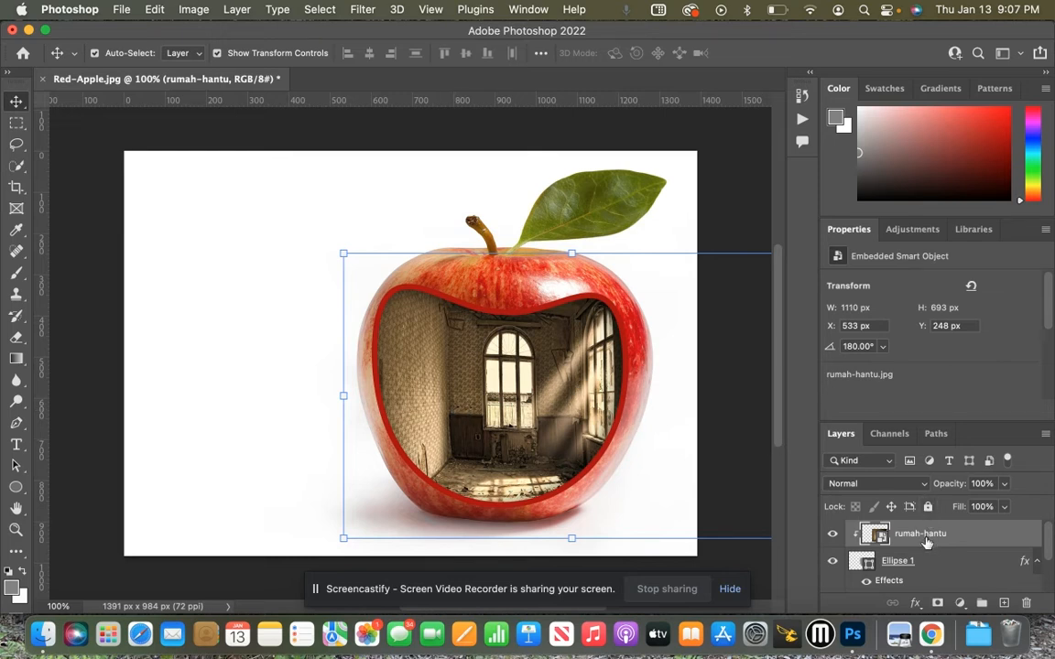
Load the Ellipse 1 shape as a selection and copy that area of the Background to a new layer
scroll(927, 542, down, 2)
scroll(925, 536, up, 1)
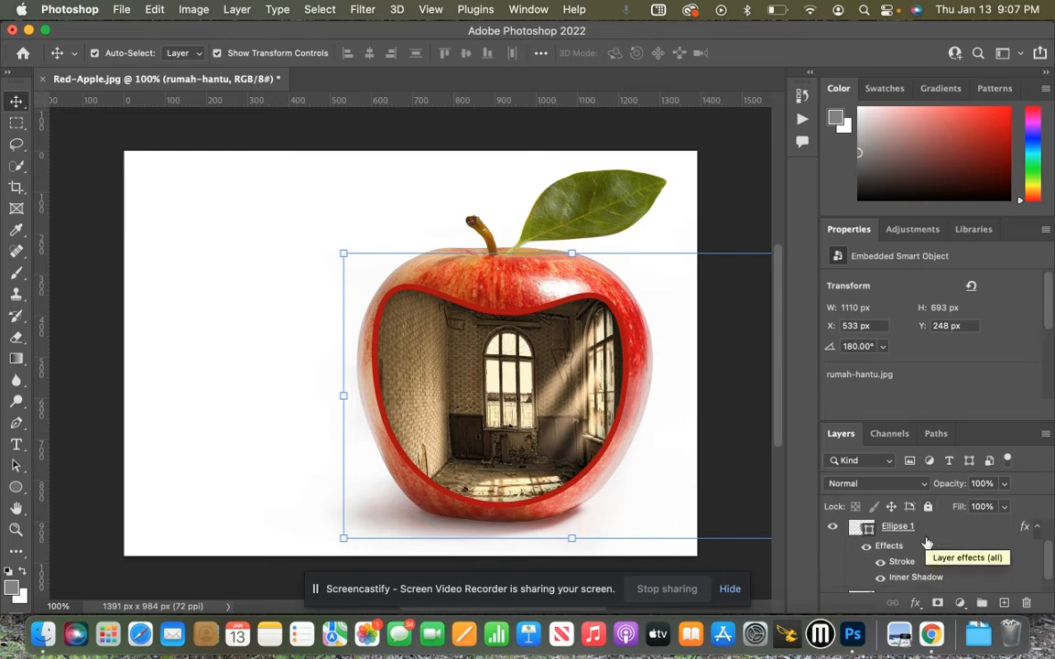
drag(932, 419, 929, 394)
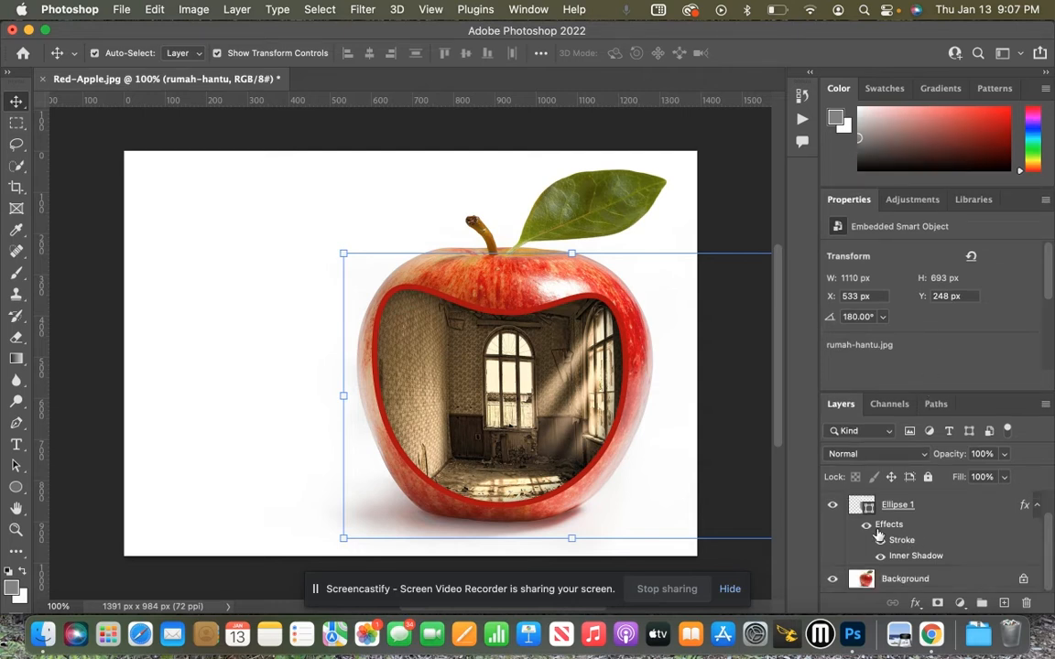
key(super)
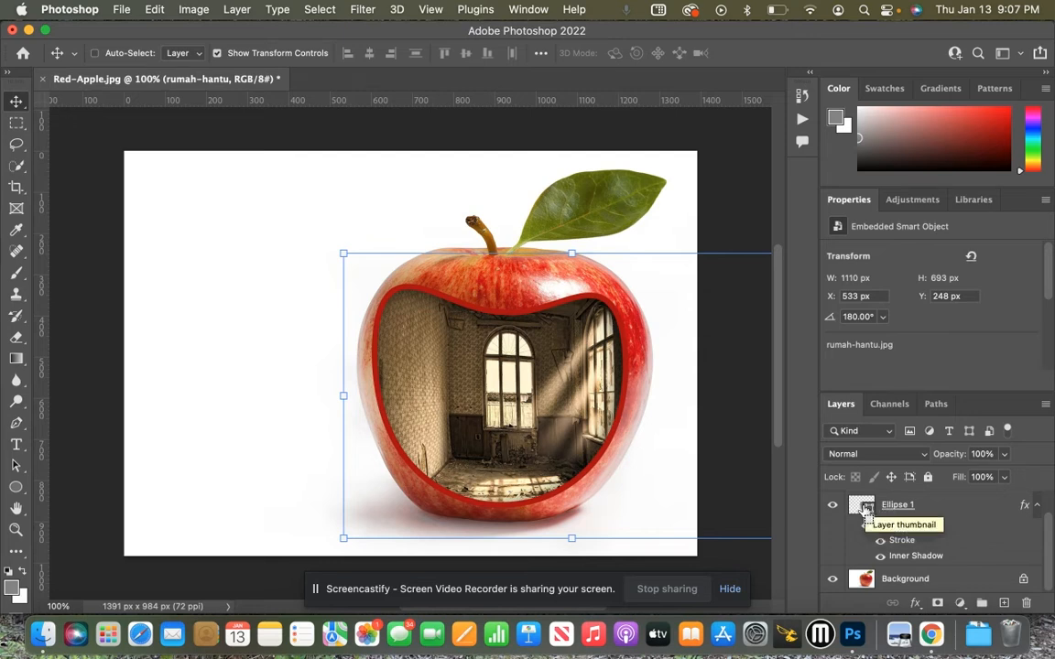
super+click(866, 509)
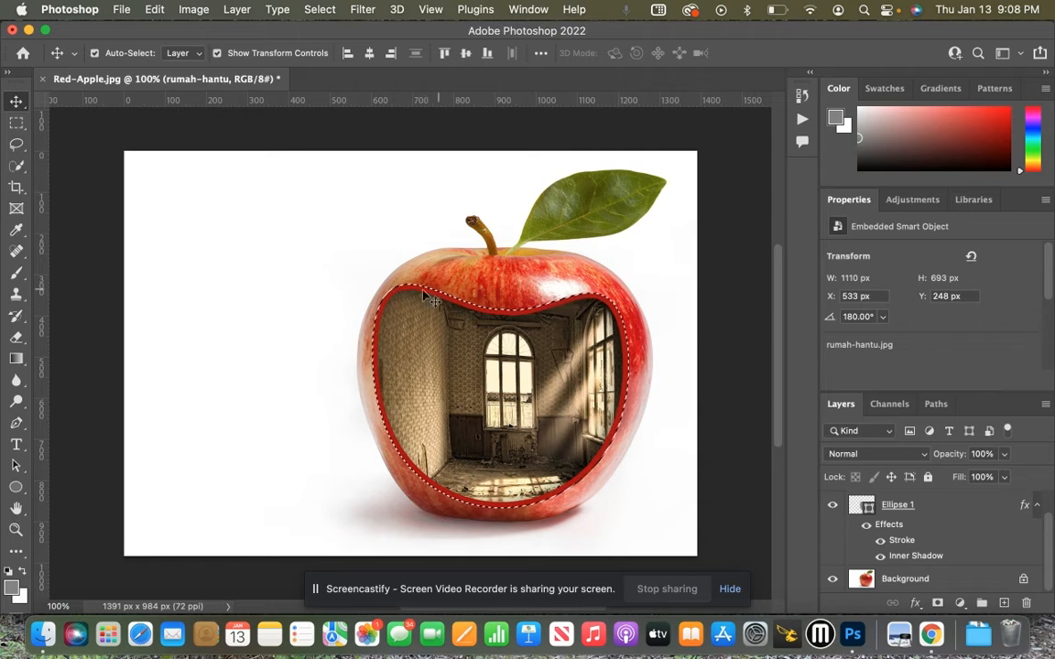
click(936, 581)
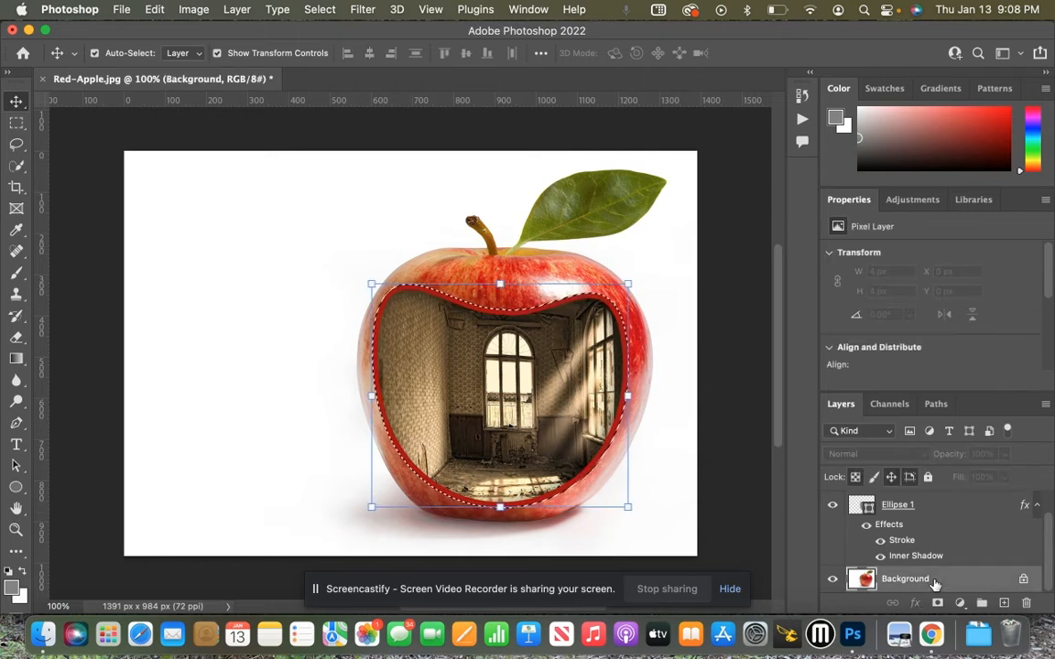
key(super+j)
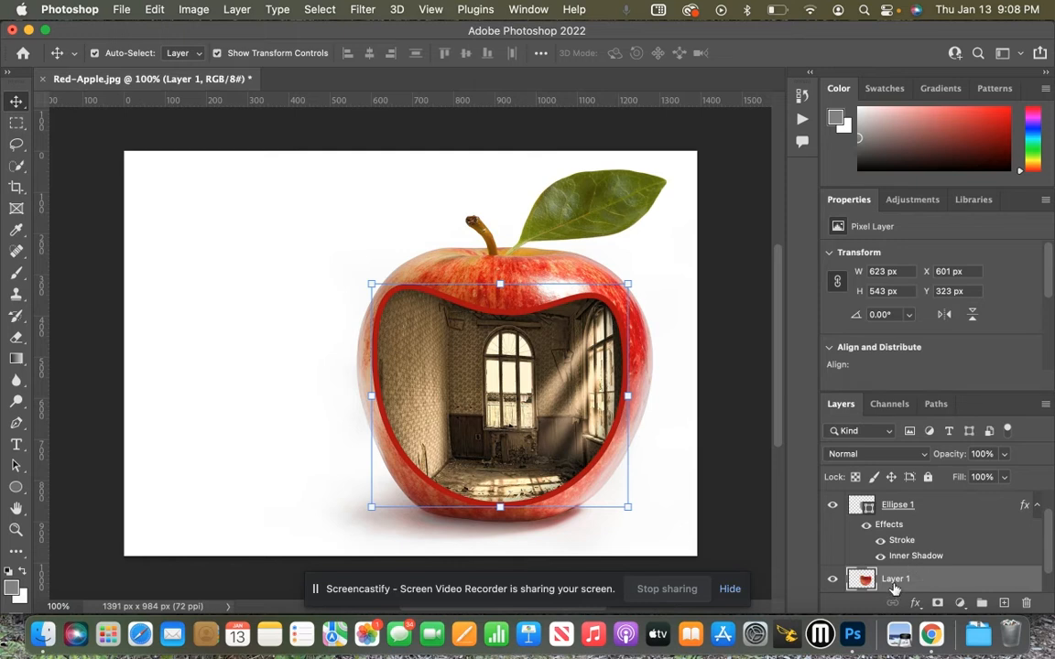
Move the copied apple piece, Layer 1, to the top of the layer stack, above the room photo
scroll(927, 556, down, 1)
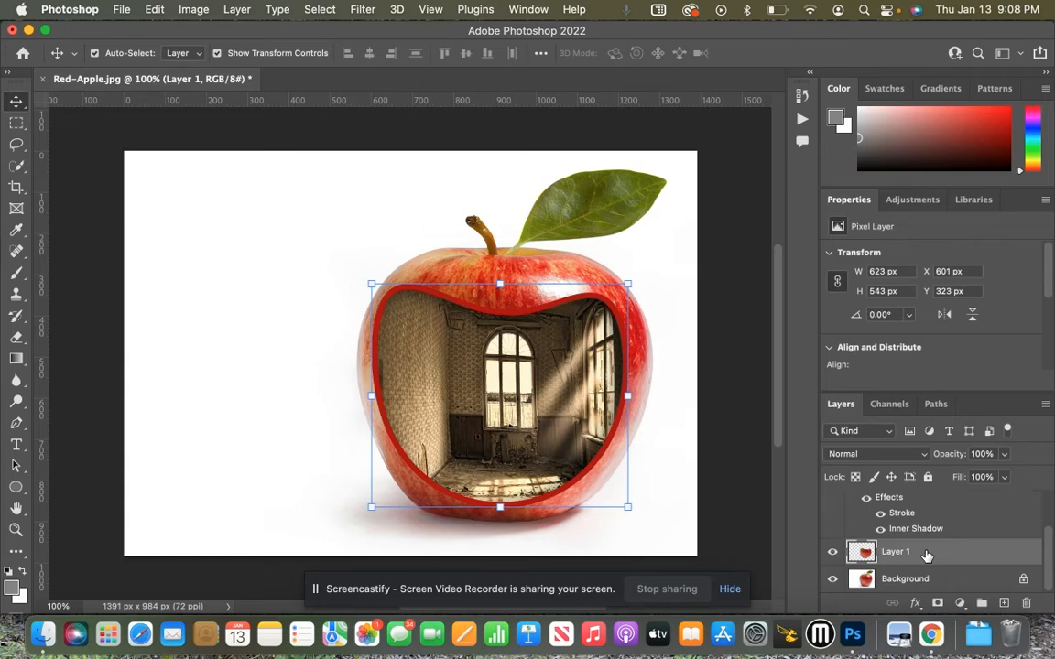
drag(927, 556, 829, 453)
key(ctrl+Up)
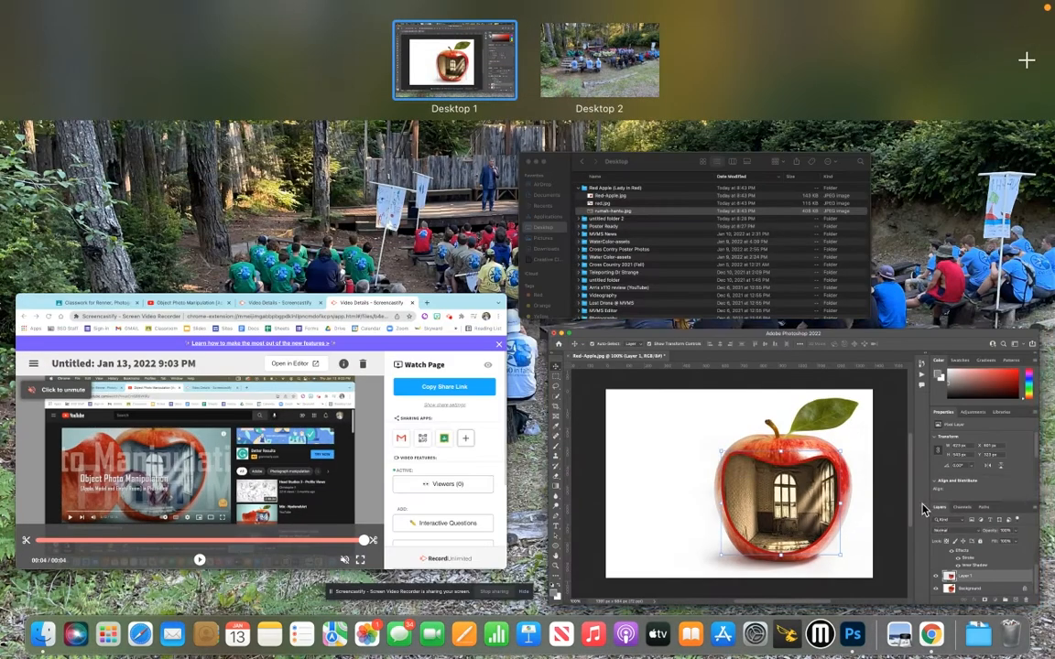
click(941, 536)
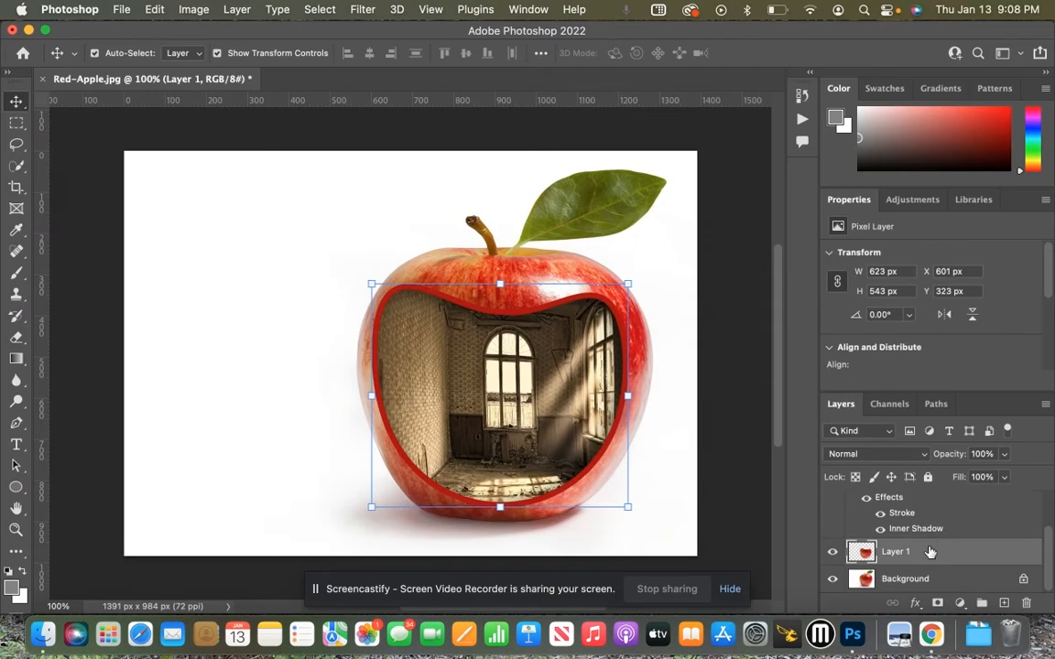
drag(929, 552, 921, 502)
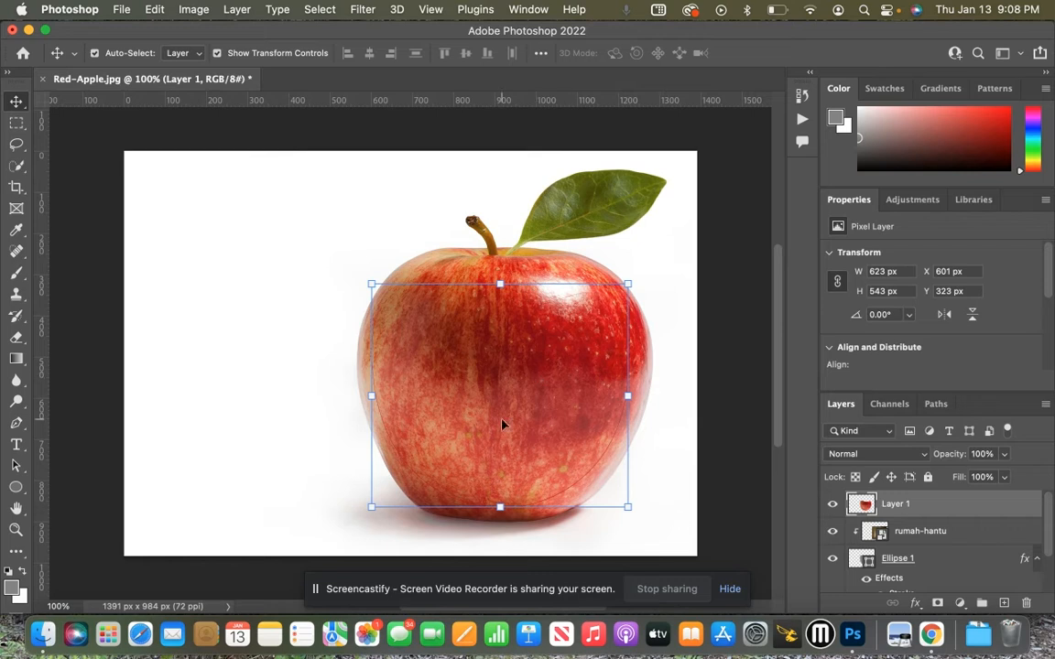
Move the apple cutout to the left of the opening and rotate it slightly counterclockwise, ending at about X 224 px, Y 317 px
drag(488, 430, 348, 443)
drag(502, 288, 450, 265)
key(Return)
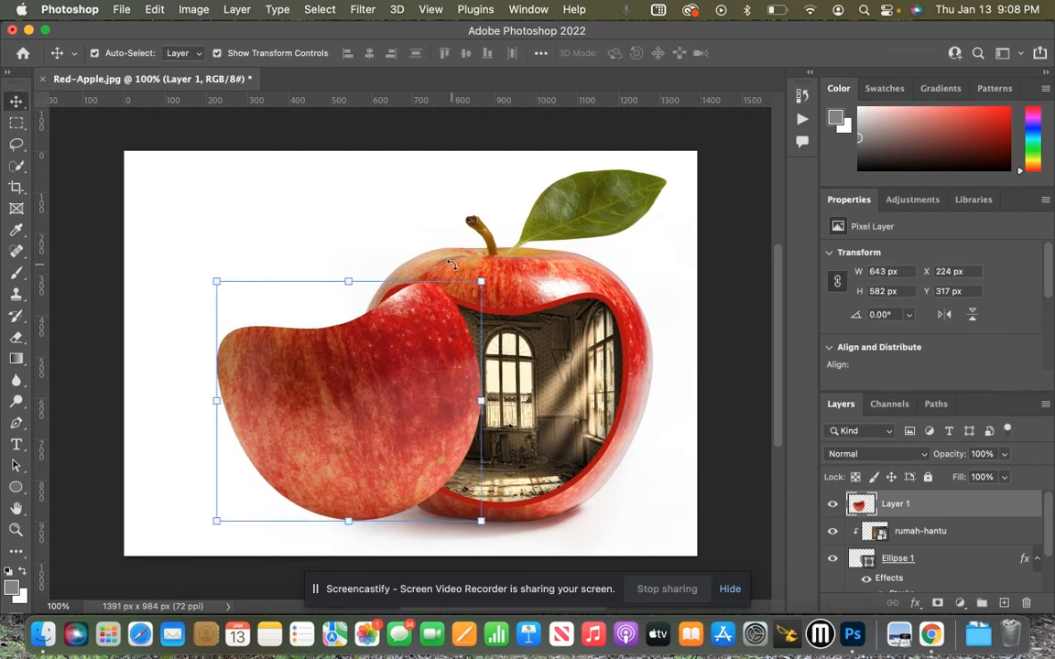
Move the apple cutout further down and left so it uncovers most of the room opening, then deselect it
drag(436, 388, 380, 406)
click(749, 464)
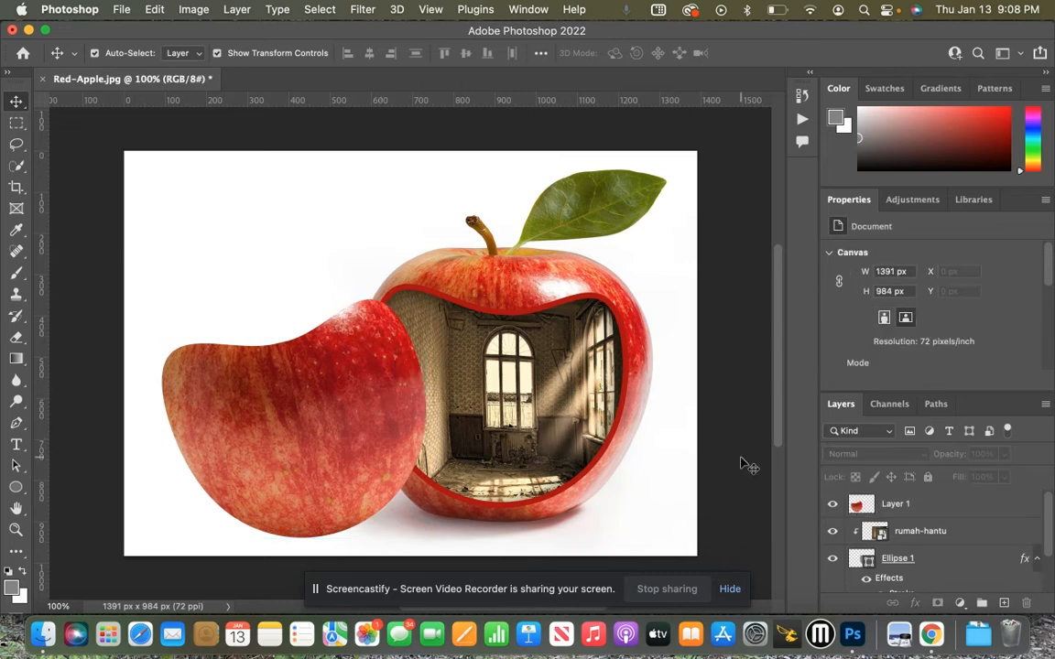
Place red.jpg from the Red Apple (Lady in Red) desktop folder into the composite as a new top layer
click(44, 632)
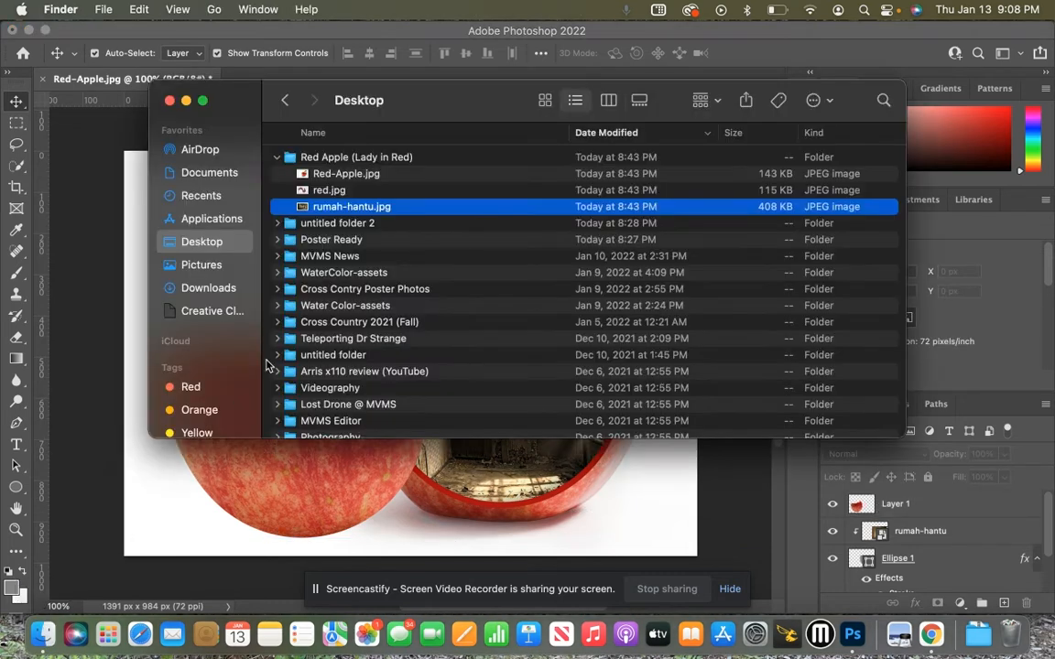
drag(321, 195, 374, 492)
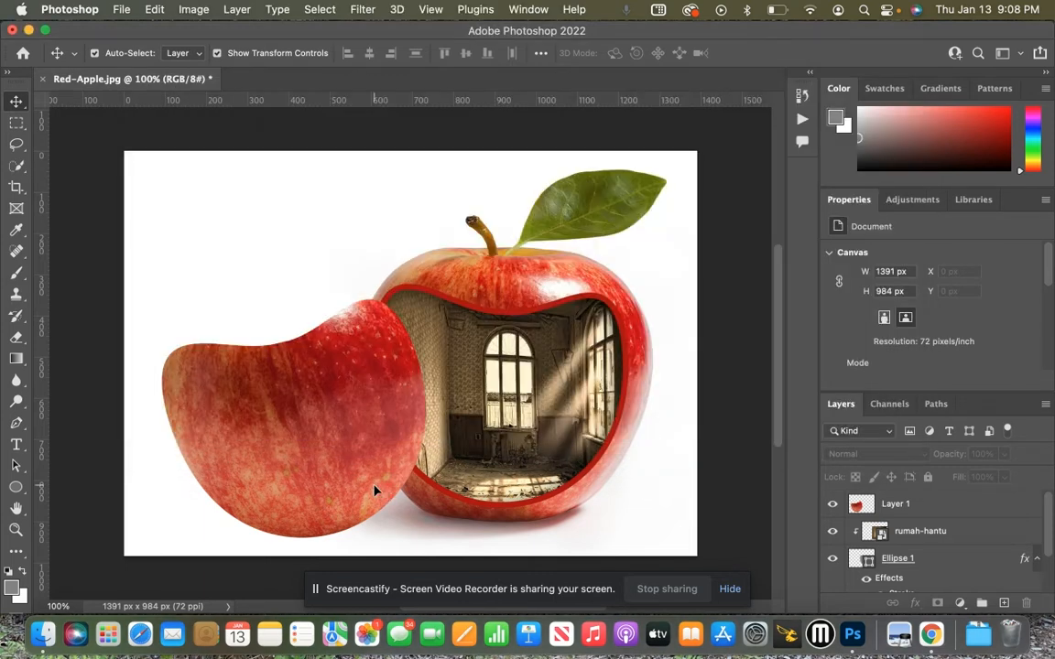
key(Return)
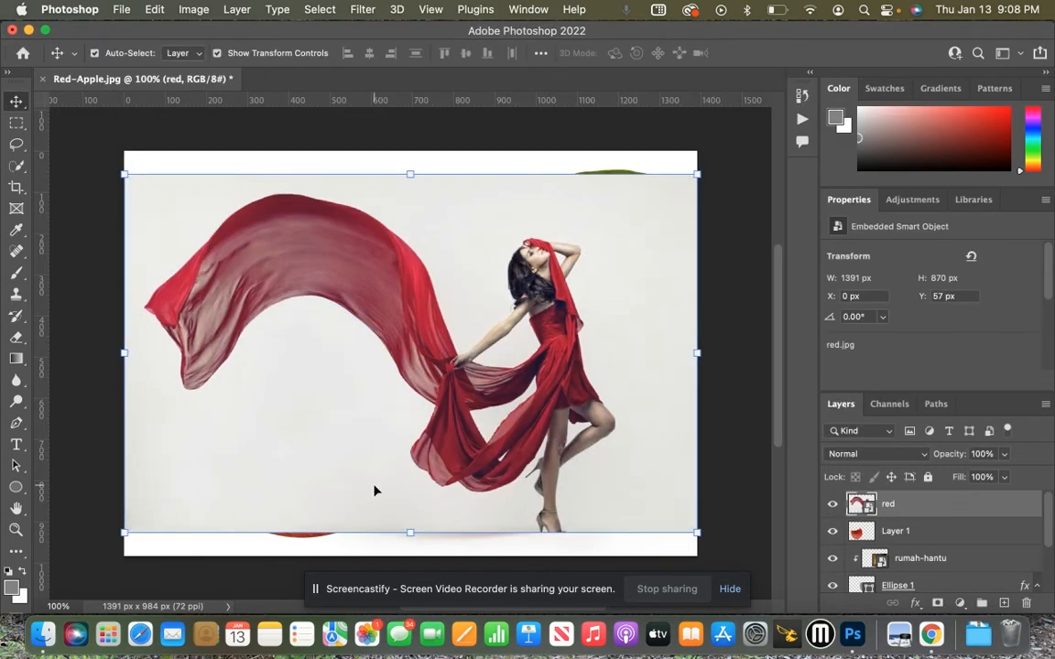
Select the light backdrop around the woman in red with the Magic Wand, adding the enclosed gaps between the fabric folds and legs
click(19, 166)
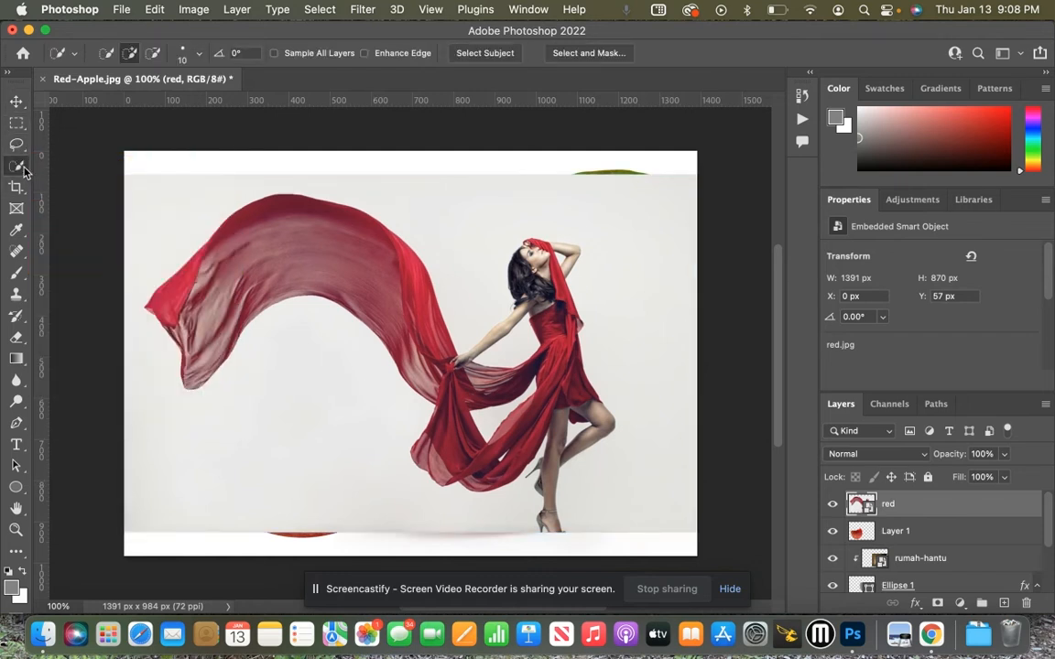
click(19, 168)
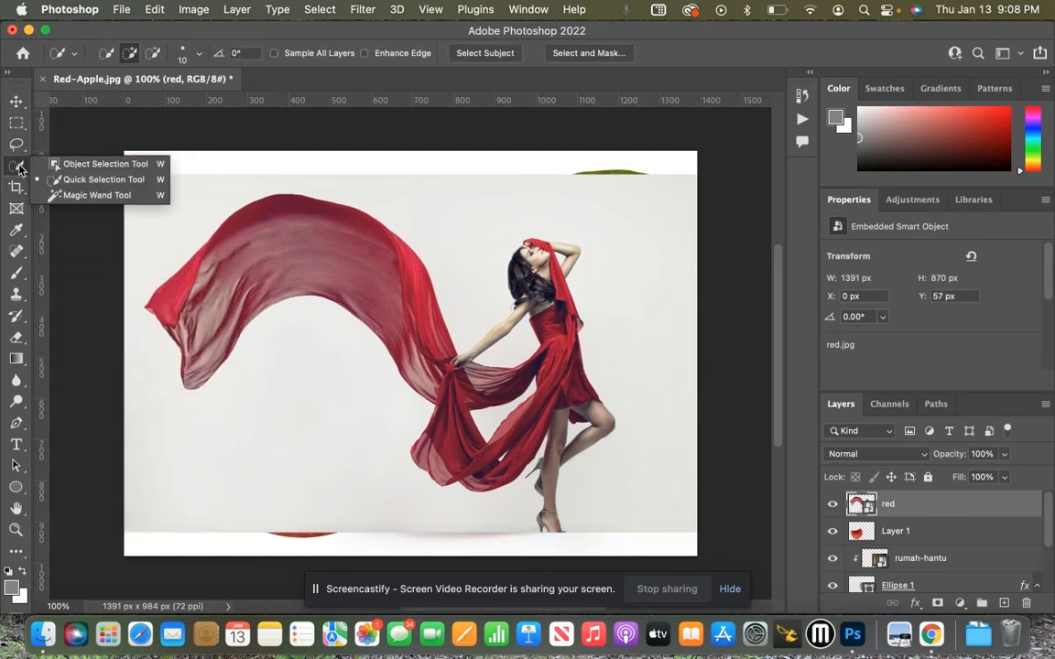
click(91, 195)
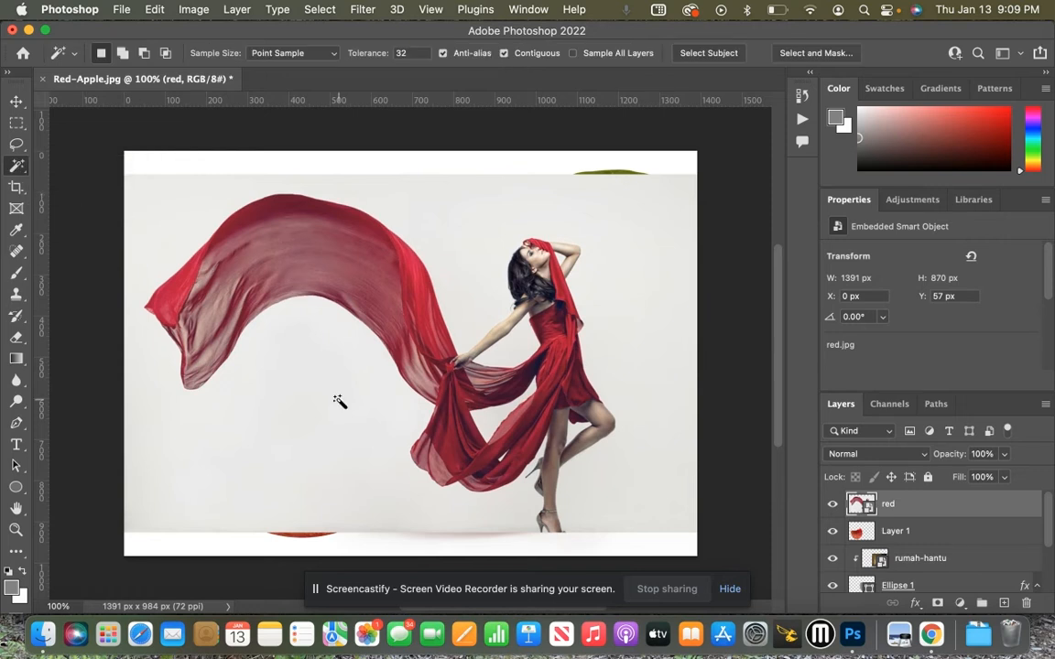
click(339, 401)
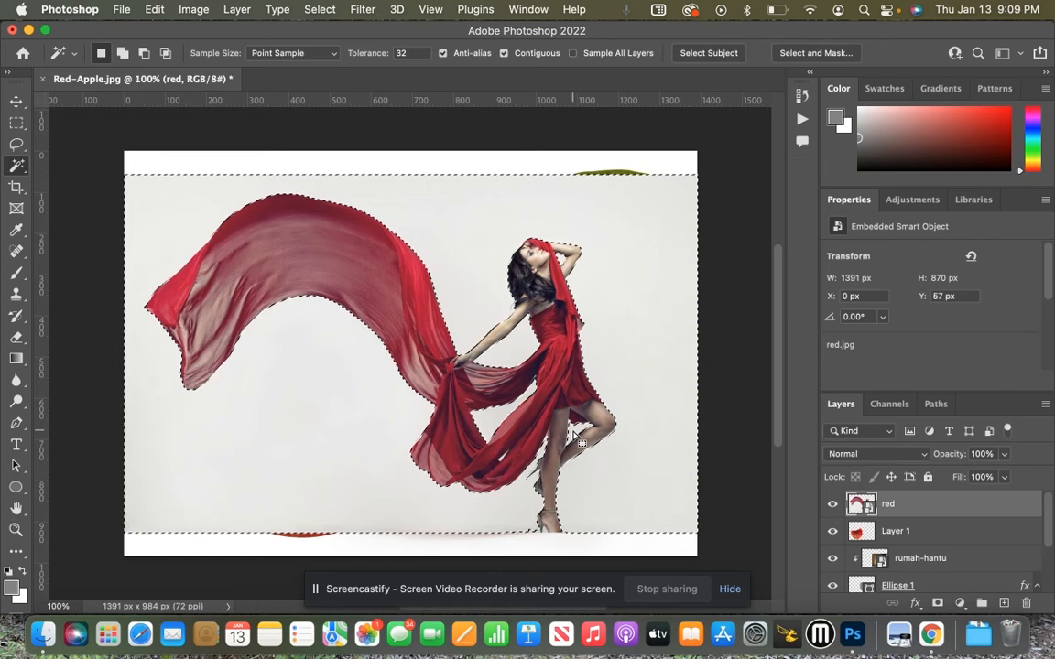
shift+click(472, 414)
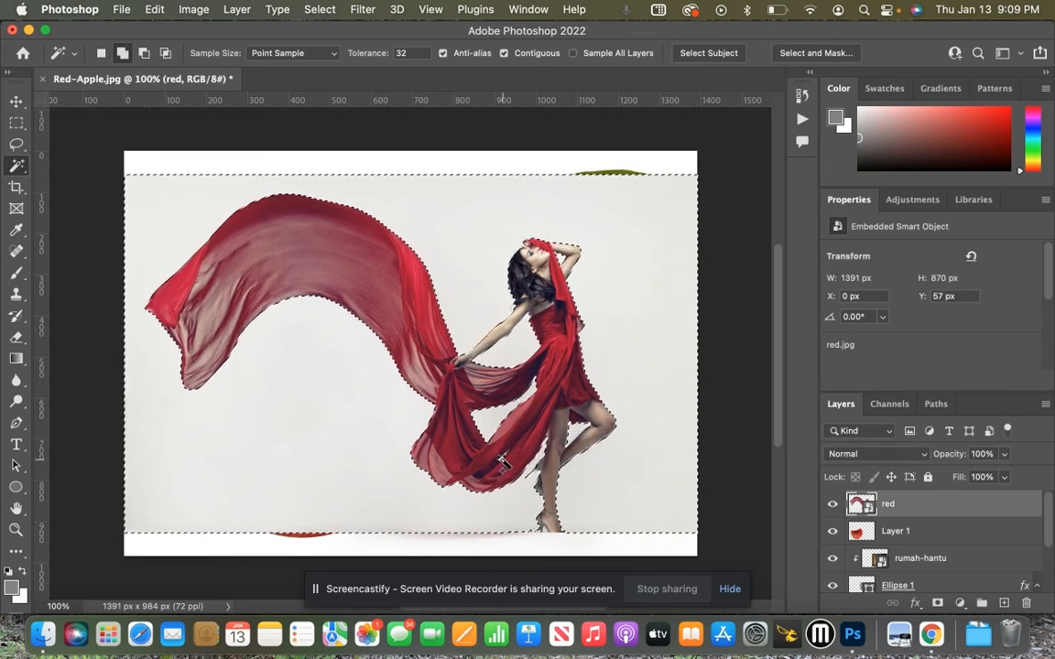
shift+click(503, 465)
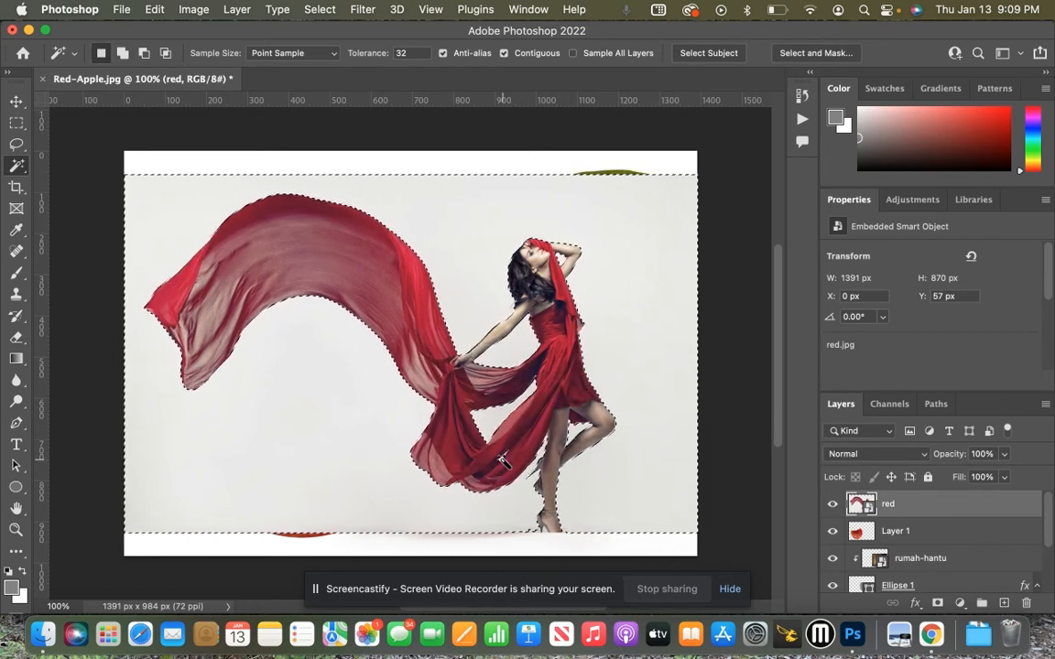
key(super+plus)
key(super+plus)
key(super+plus)
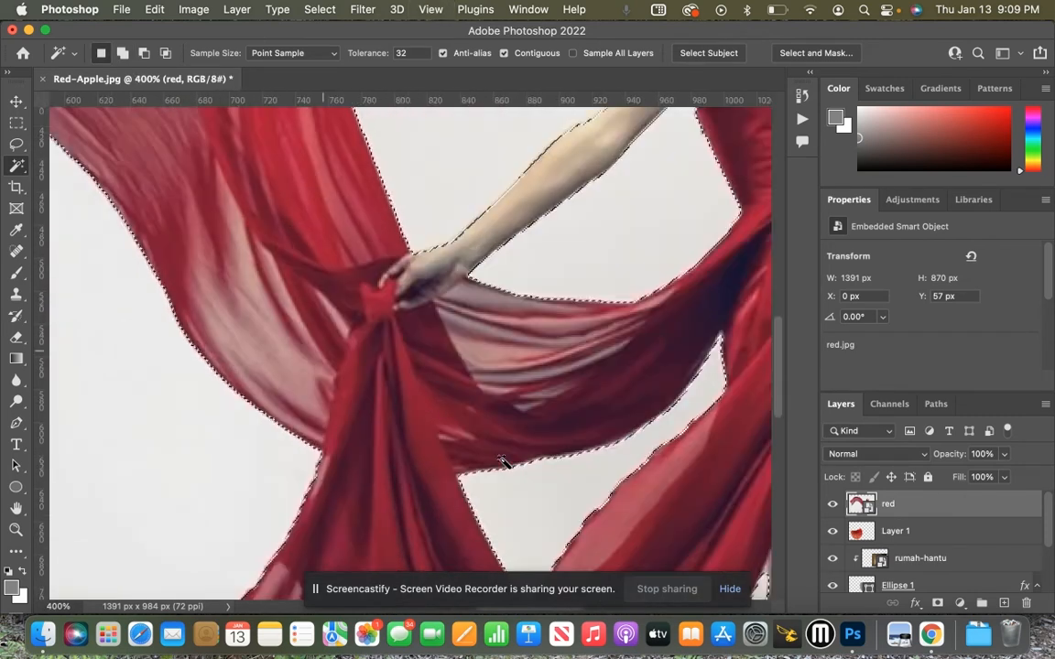
scroll(503, 465, down, 5)
scroll(503, 466, right, 2)
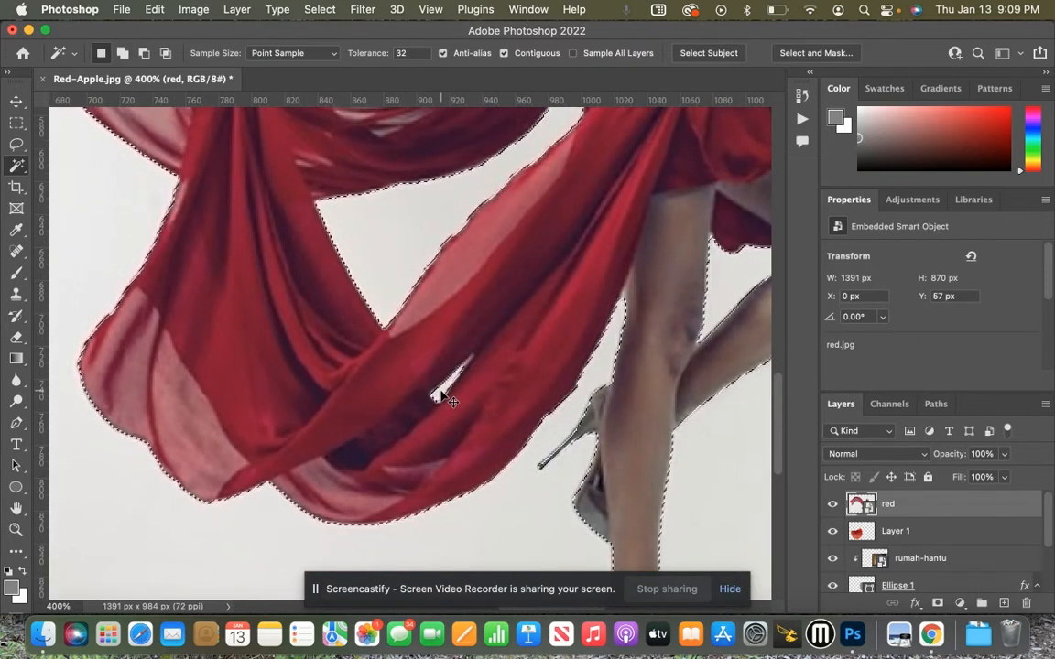
key(super+0)
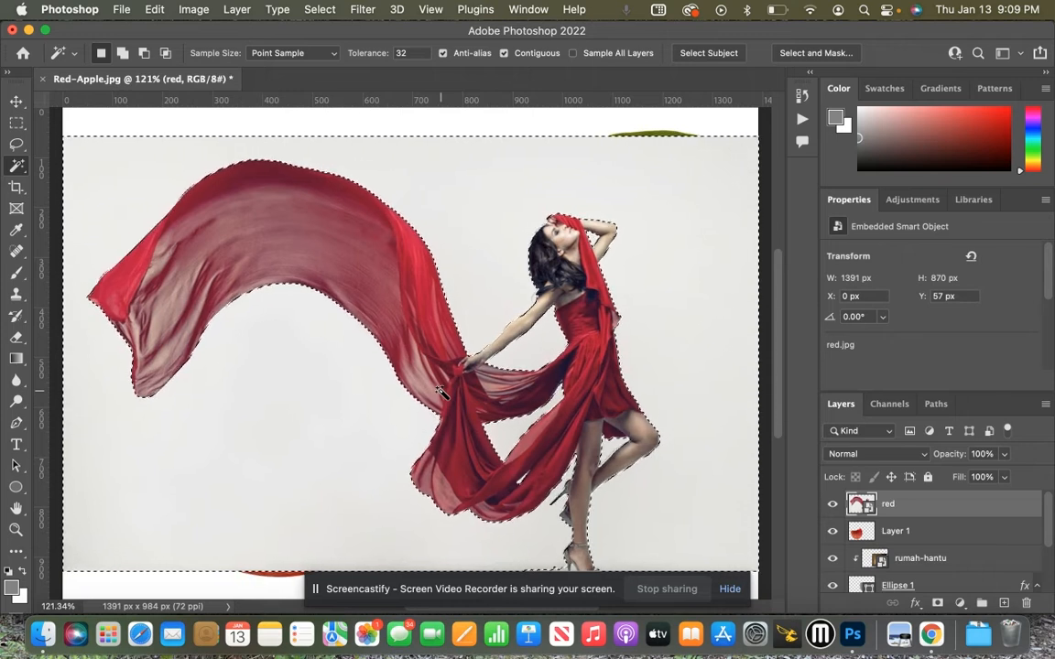
Rasterize the red layer, delete the selected backdrop from it and clear the selection
key(BackSpace)
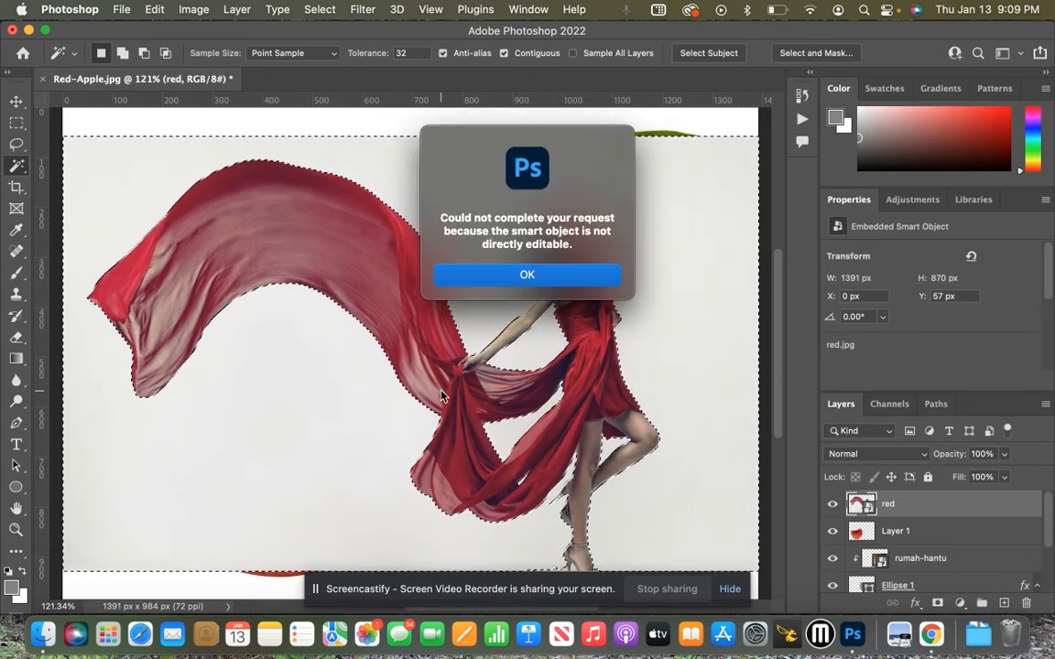
key(Return)
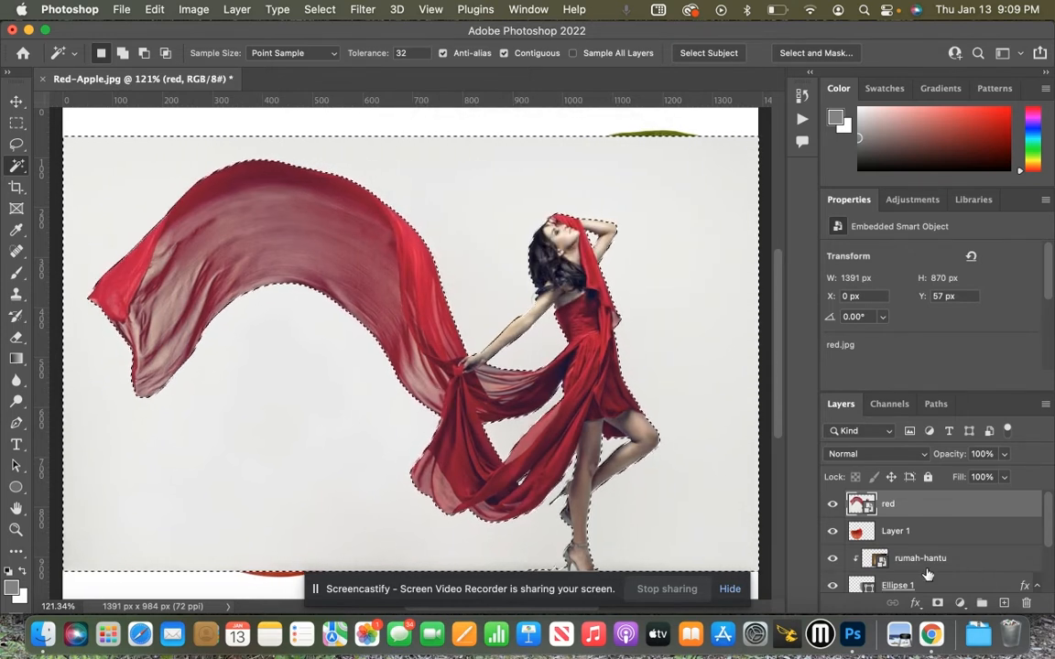
right_click(936, 513)
mouse_move(853, 619)
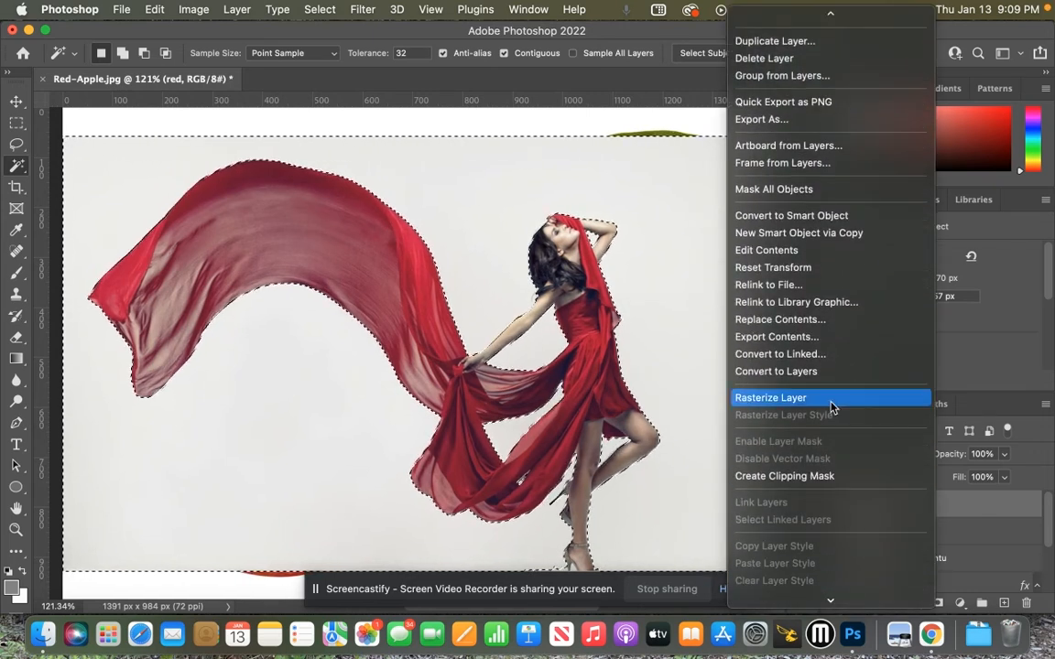
click(831, 403)
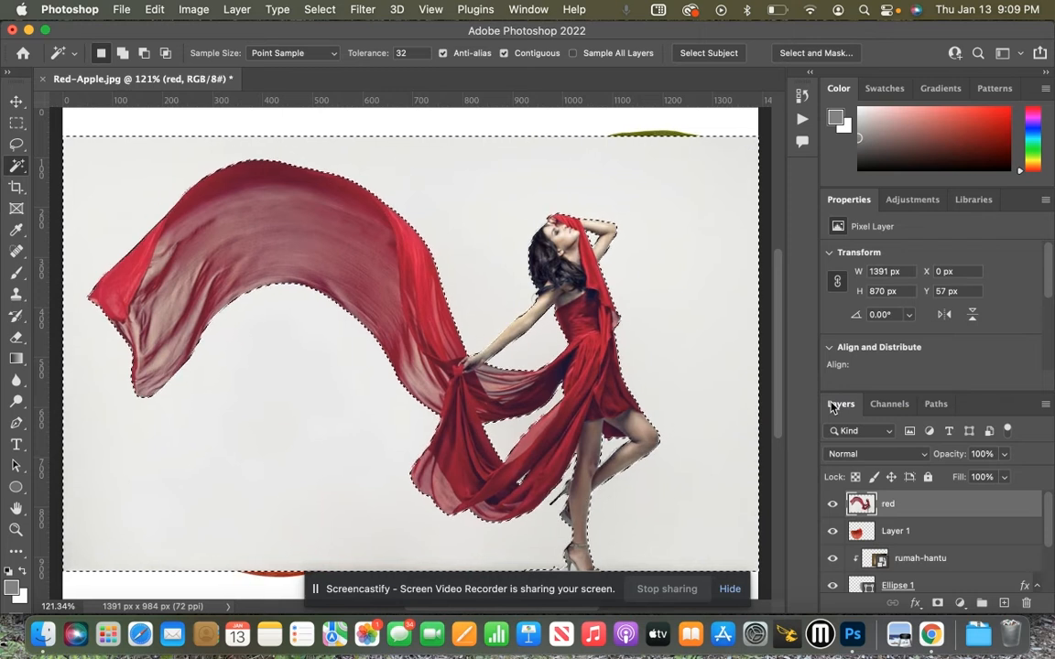
key(Delete)
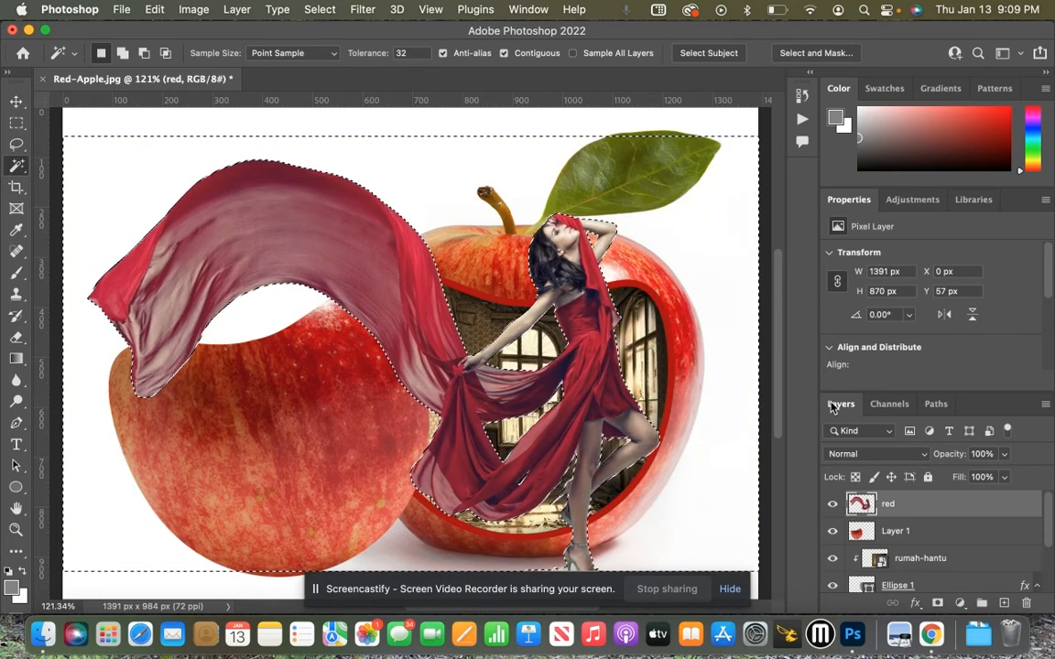
key(cmd+d)
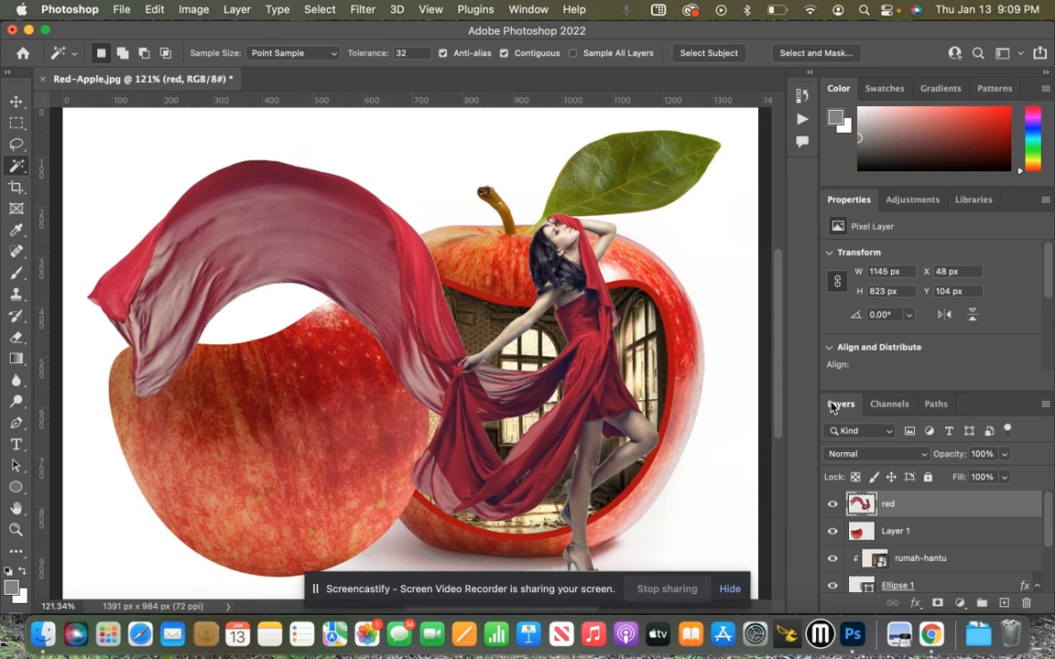
key(cmd+1)
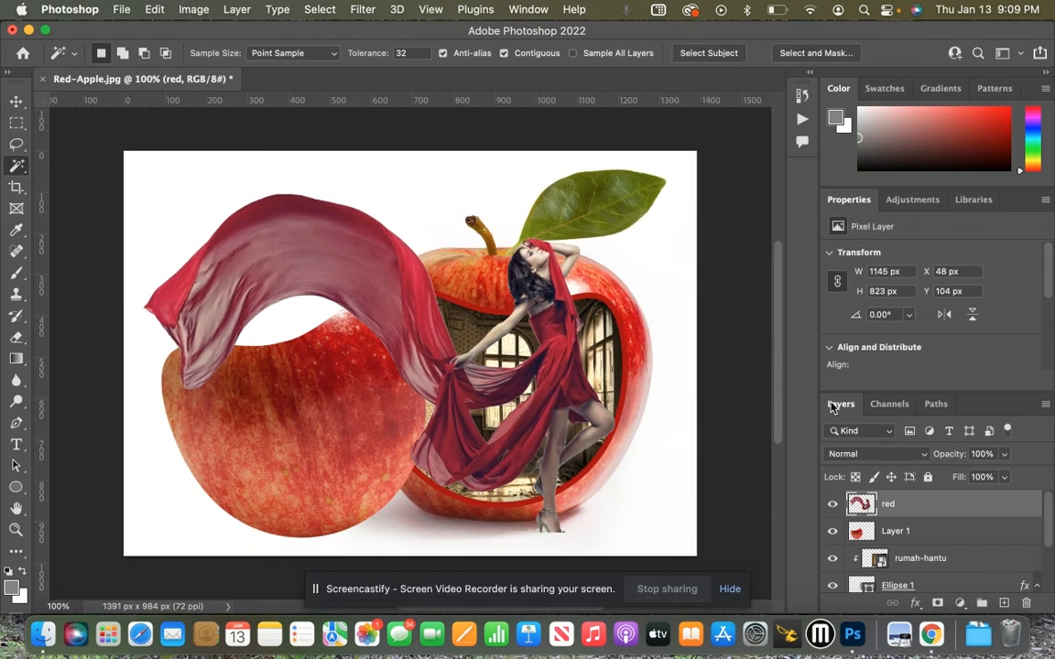
Scale the woman down to about 393 x 282 px and place her in the room opening at about X 602 px, Y 540 px
key(v)
drag(143, 195, 397, 365)
key(Return)
drag(526, 449, 459, 408)
drag(320, 327, 385, 376)
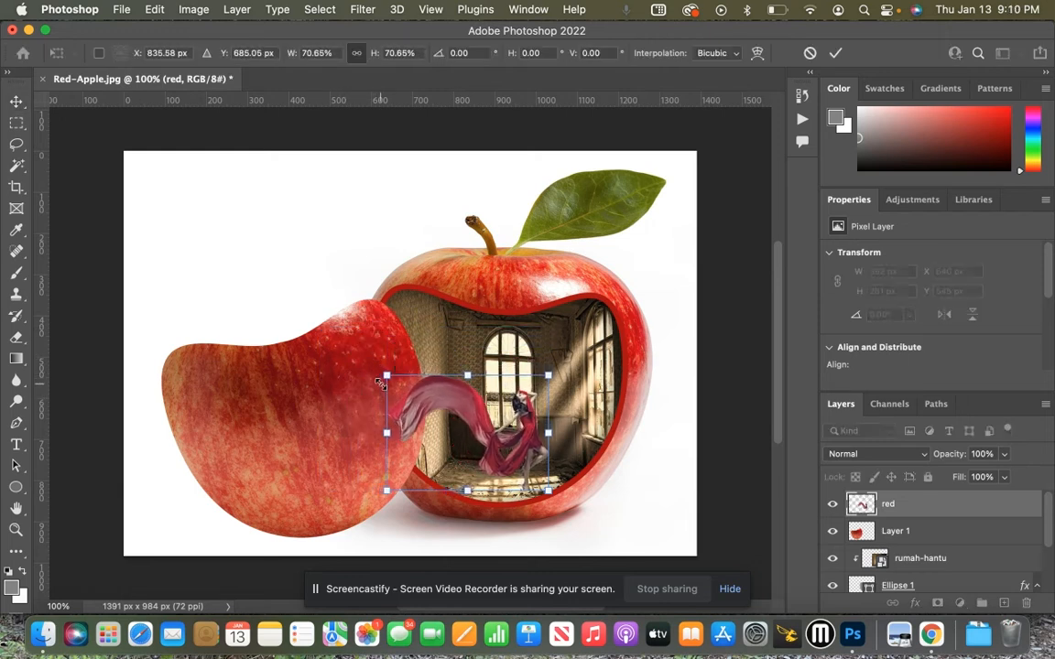
key(Return)
drag(497, 471, 486, 469)
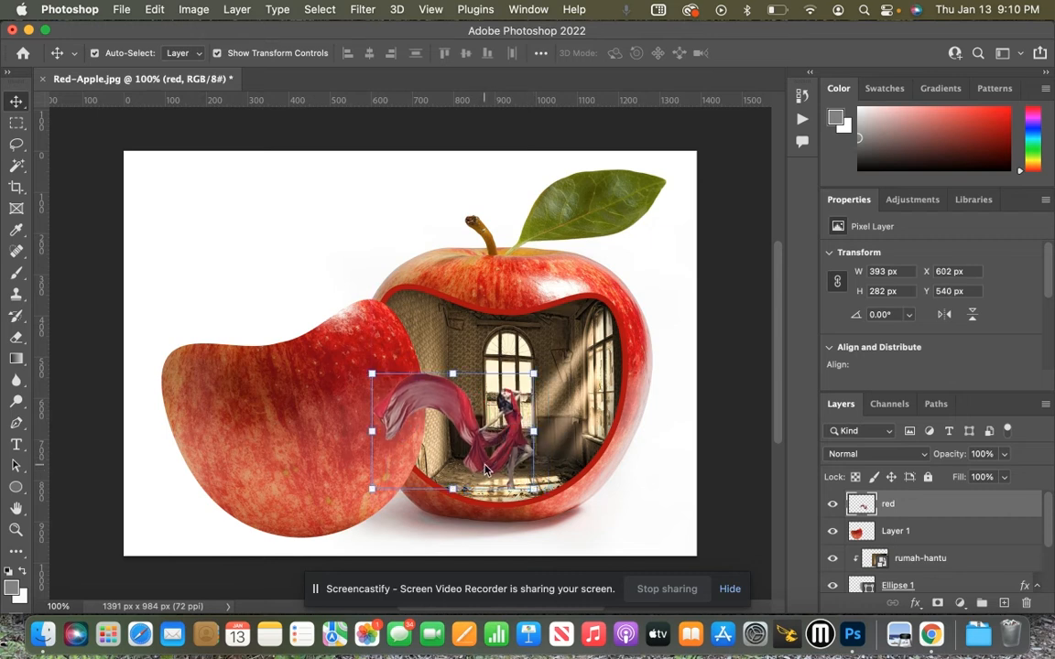
click(734, 529)
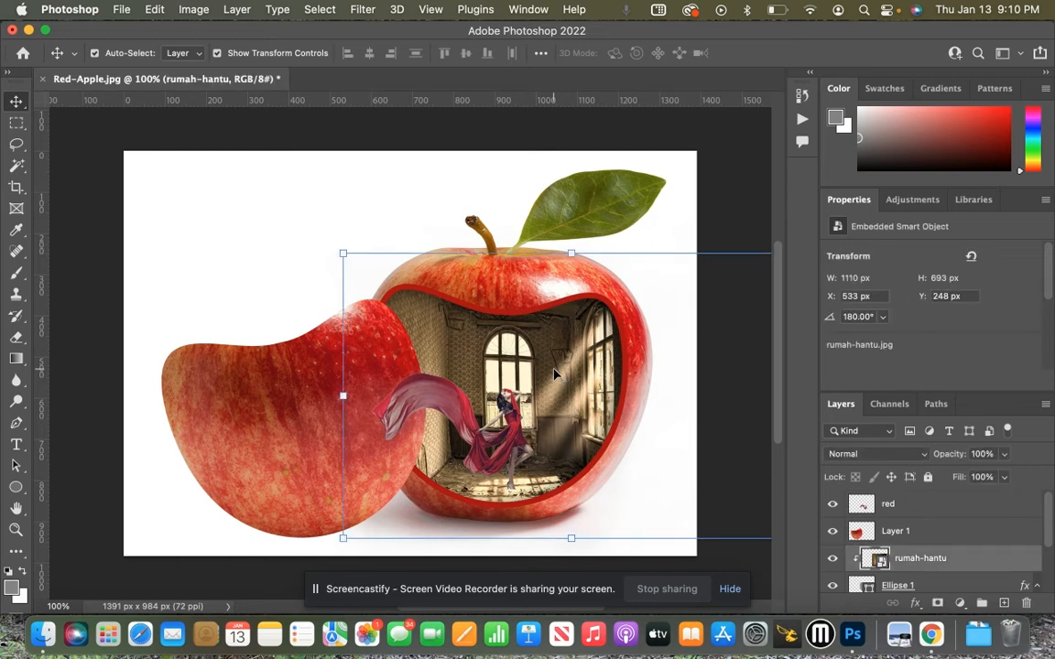
Add a Color Lookup adjustment layer above the rumah-hantu room photo using the Crisp_Winter.look 3D LUT
click(958, 603)
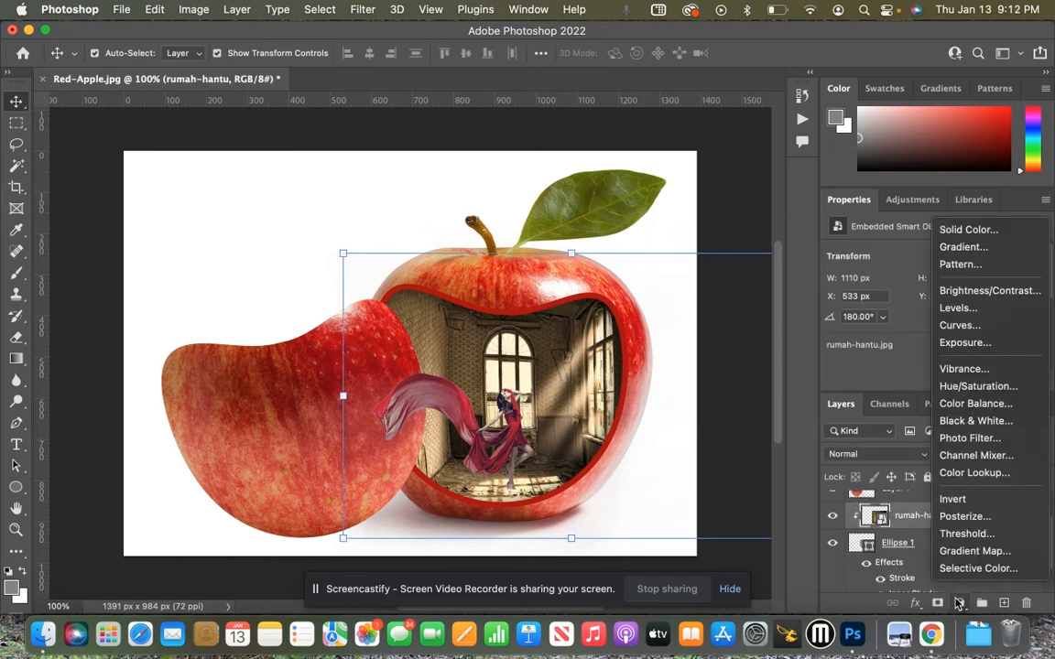
click(974, 473)
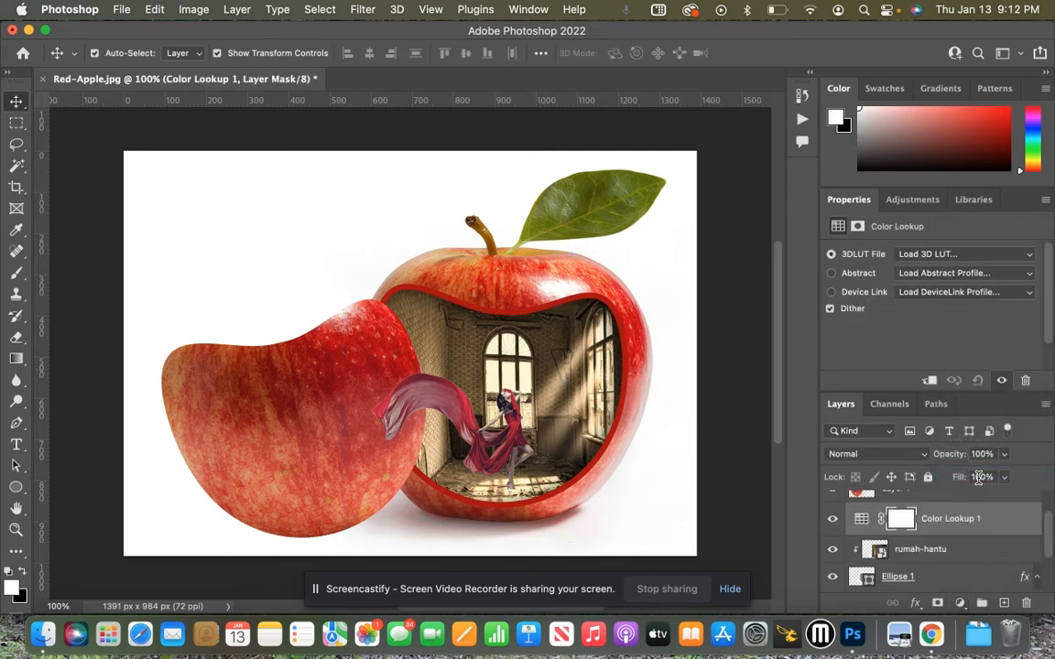
click(947, 258)
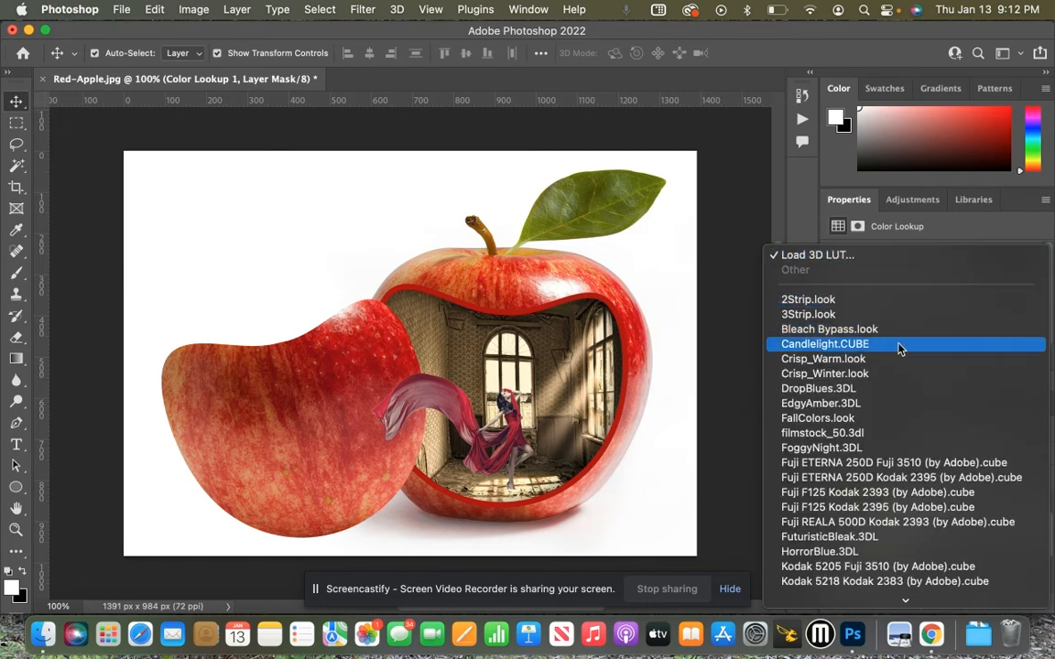
click(887, 371)
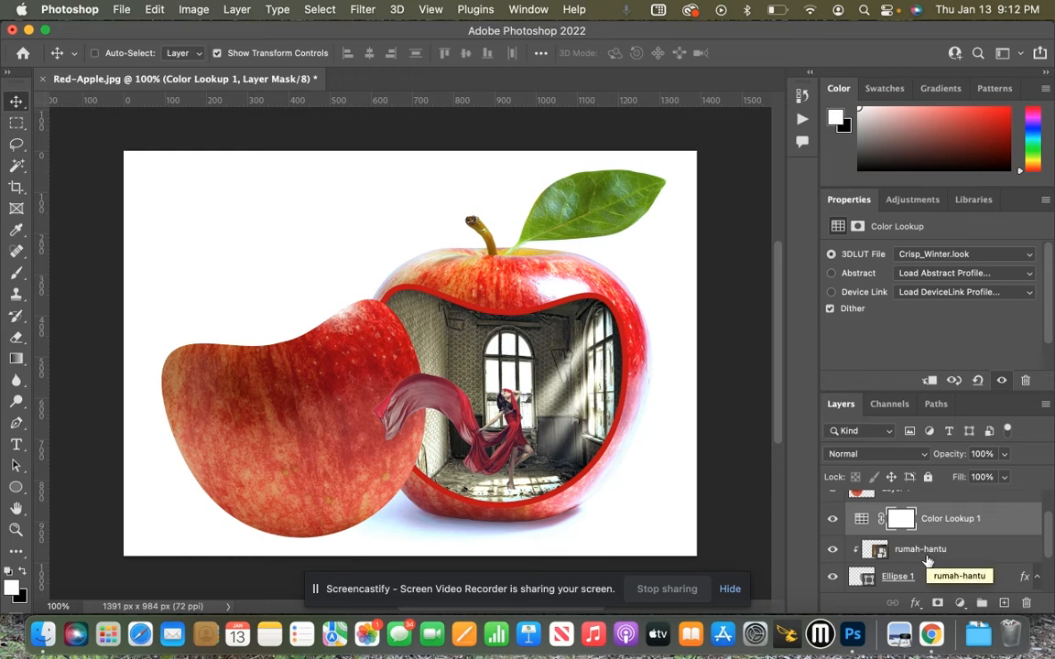
Clip the Color Lookup adjustment to the room photo's clipping group and duplicate the adjustment layer
key(super+alt+g)
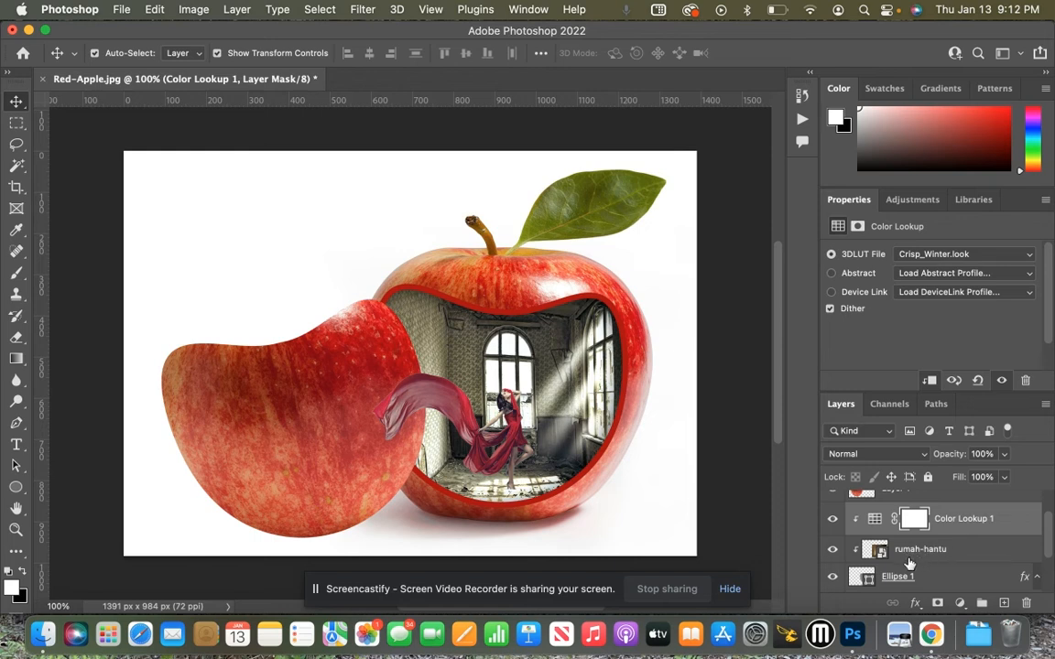
key(super+j)
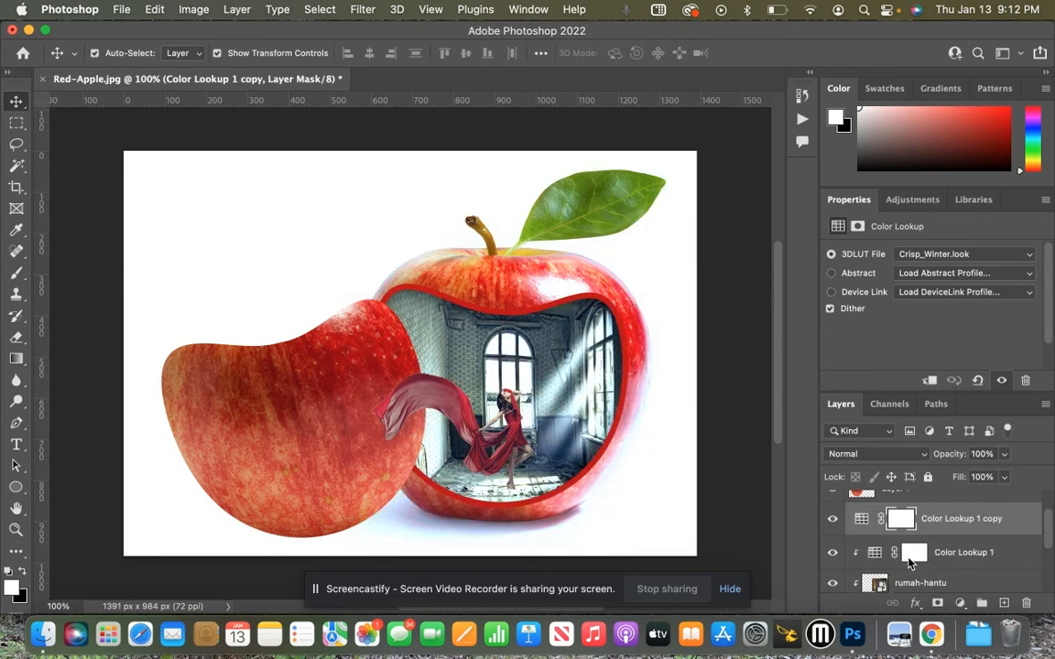
Add a Hue/Saturation adjustment clipped to the woman's red layer and set its Hue to -25
click(517, 438)
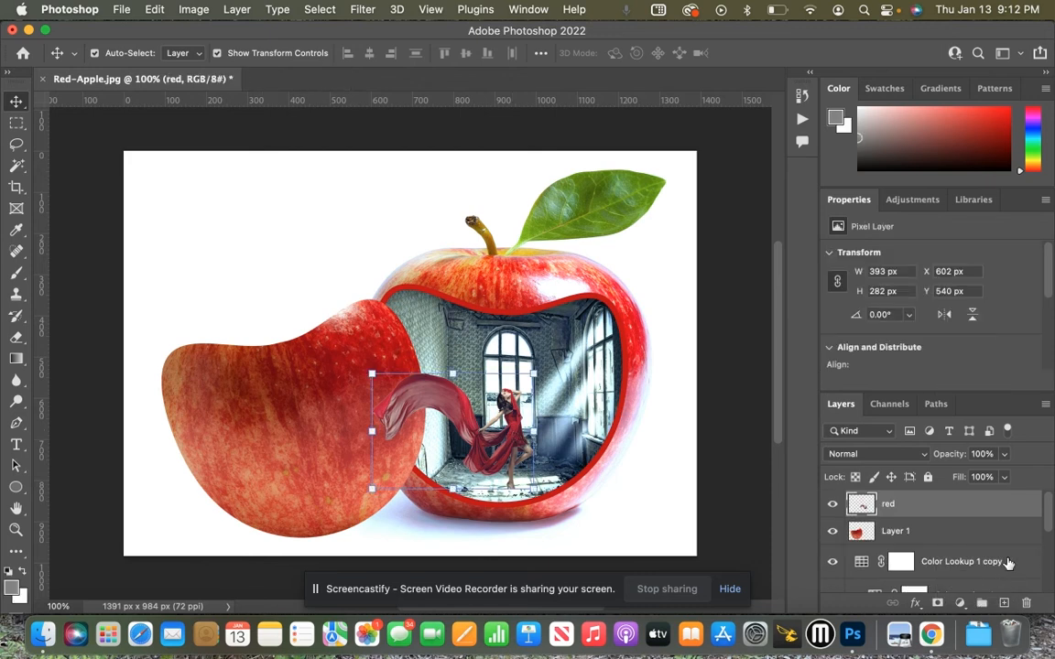
click(960, 604)
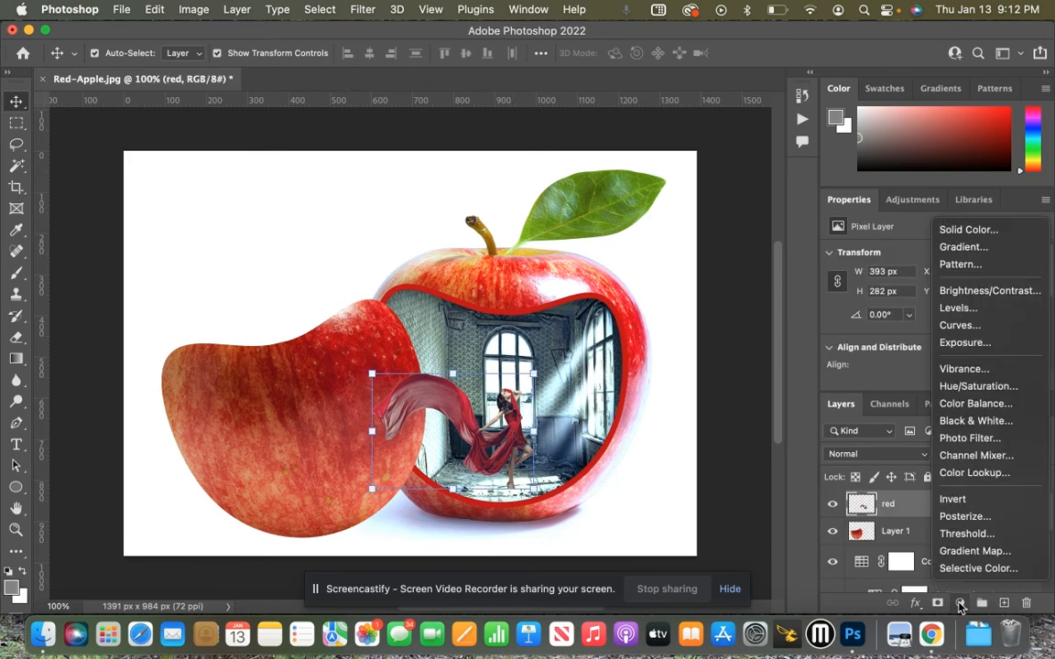
click(976, 385)
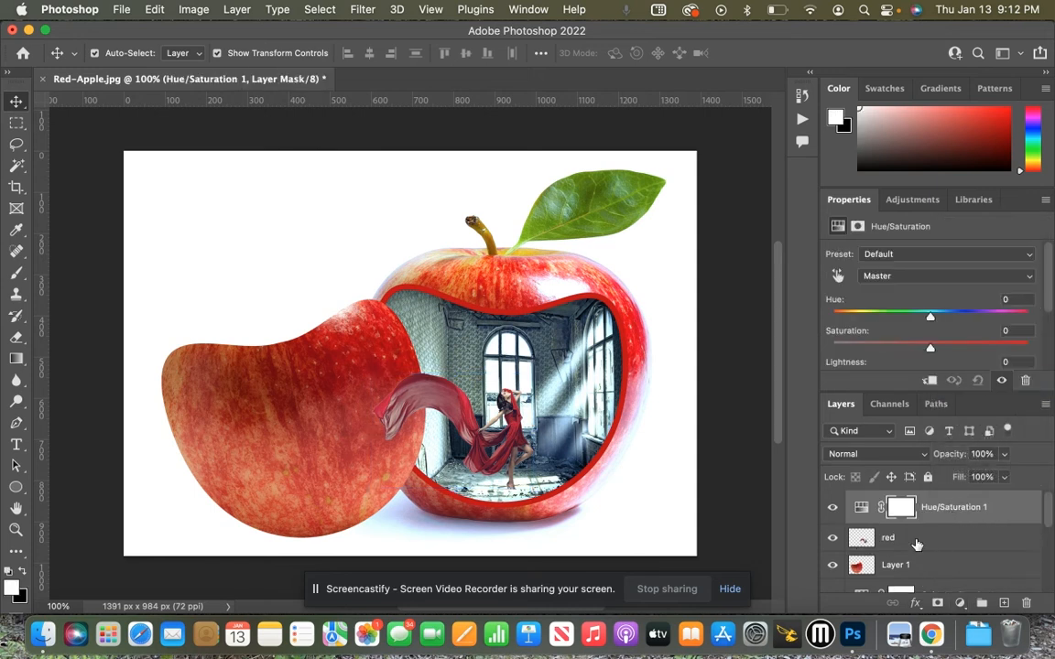
drag(932, 318, 884, 343)
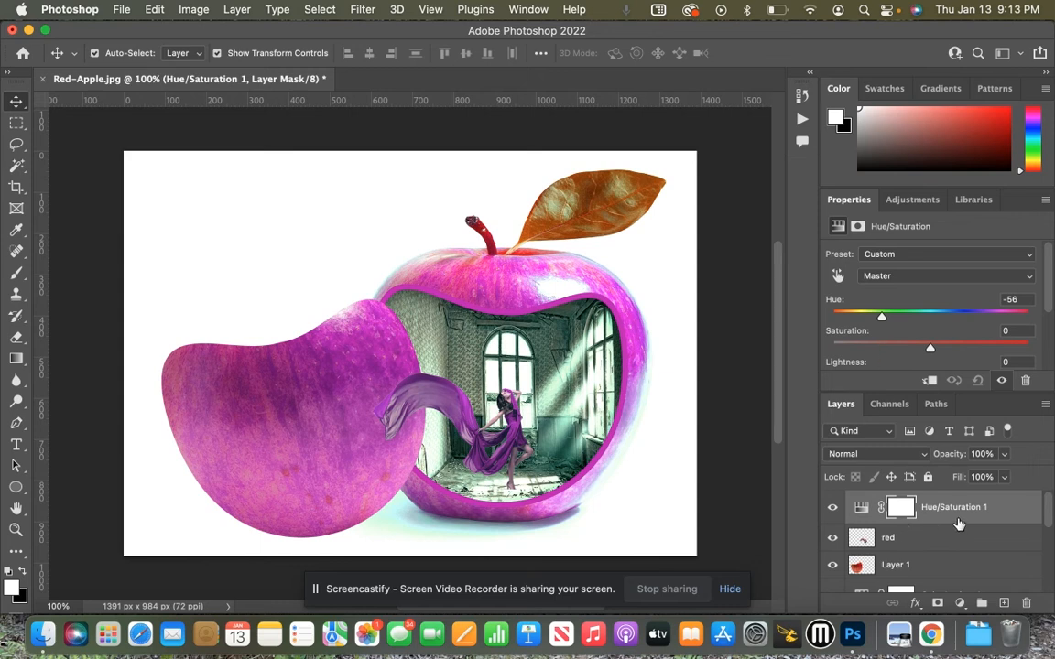
key(super)
key(super+alt+g)
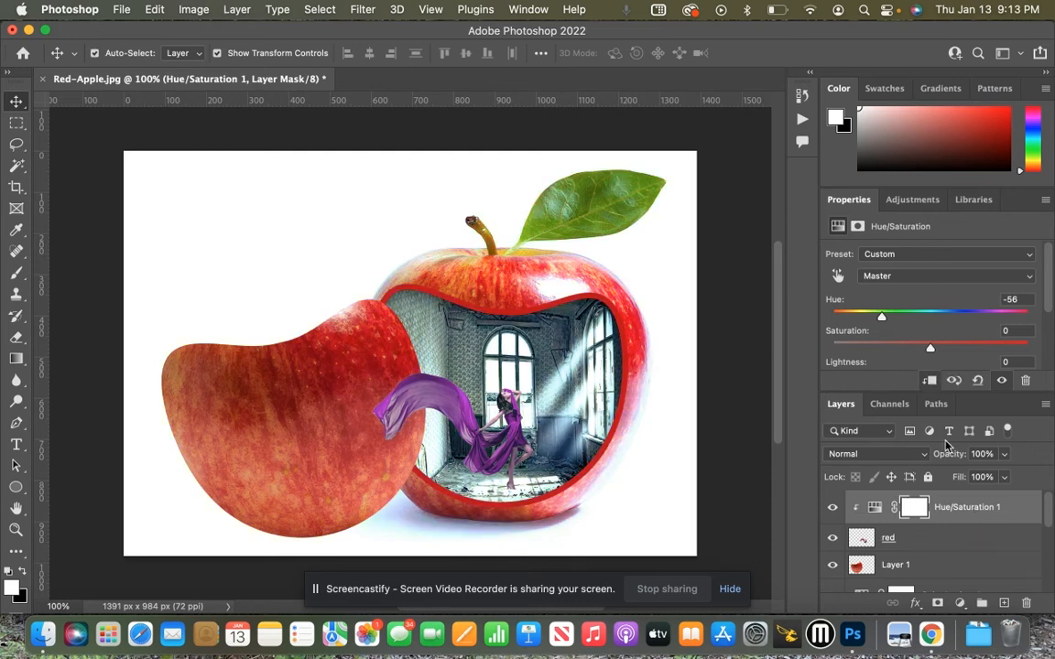
drag(882, 322, 909, 323)
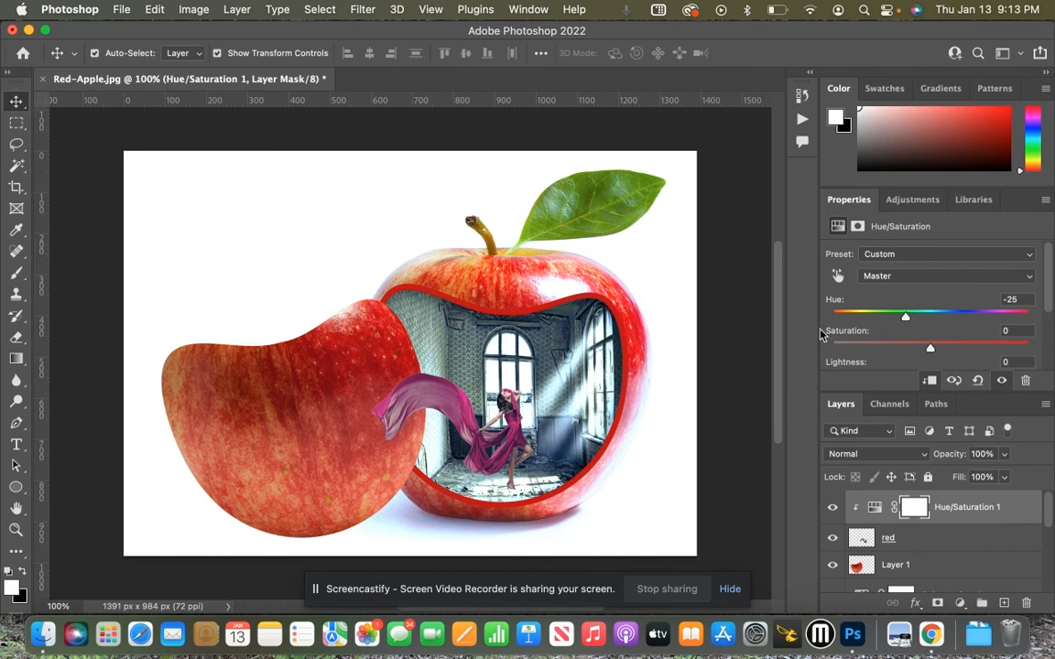
Start an Export As of the composite with the format set to JPG
click(122, 11)
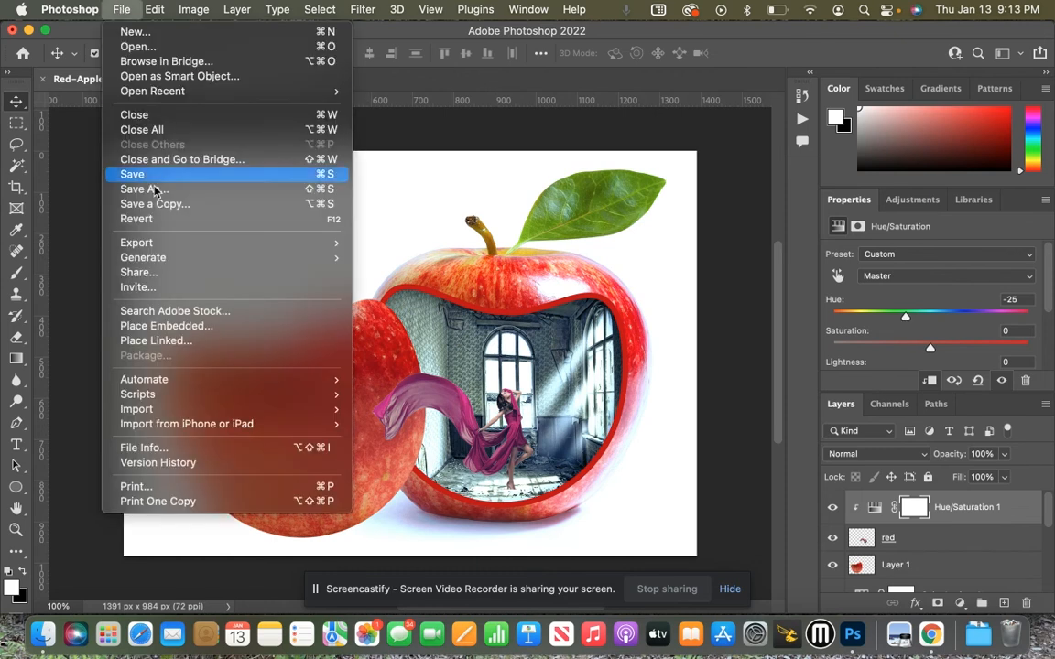
mouse_move(183, 256)
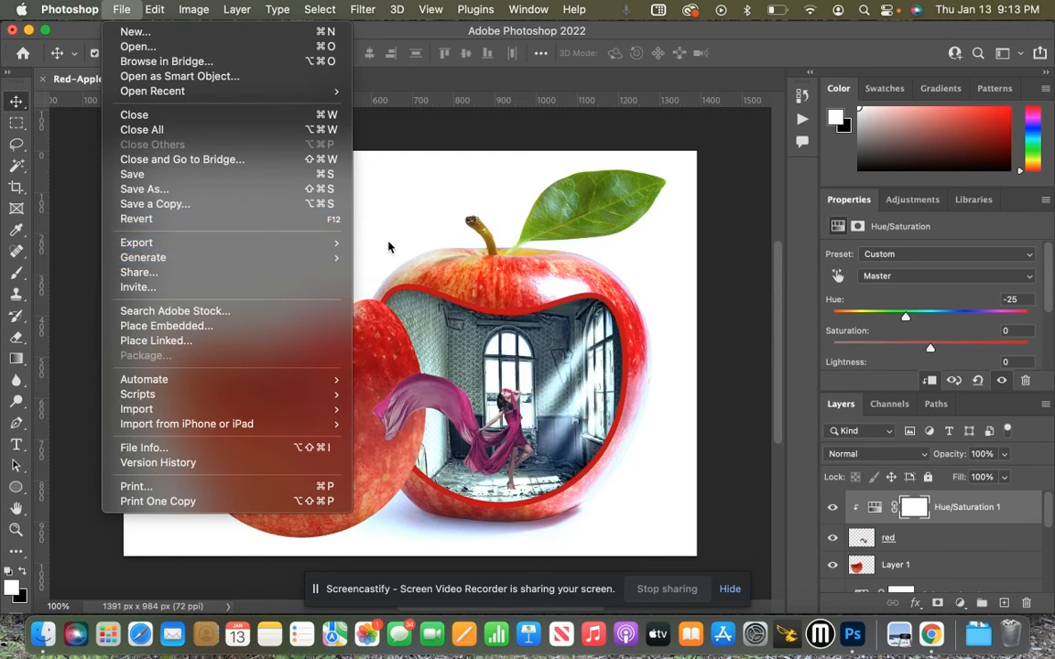
mouse_move(341, 243)
click(392, 258)
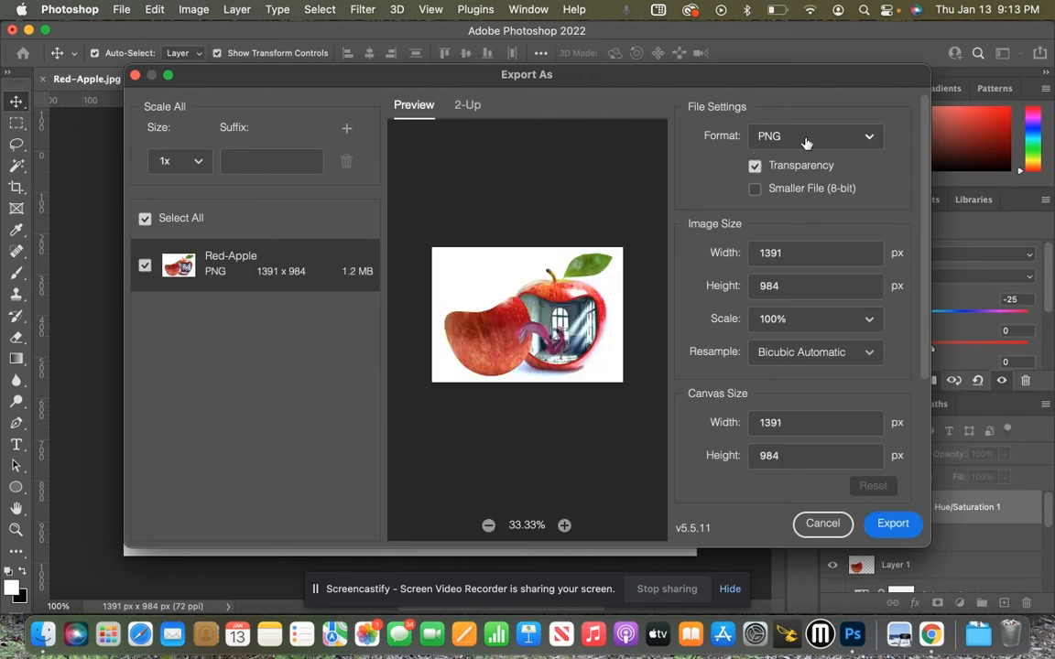
click(806, 139)
click(803, 192)
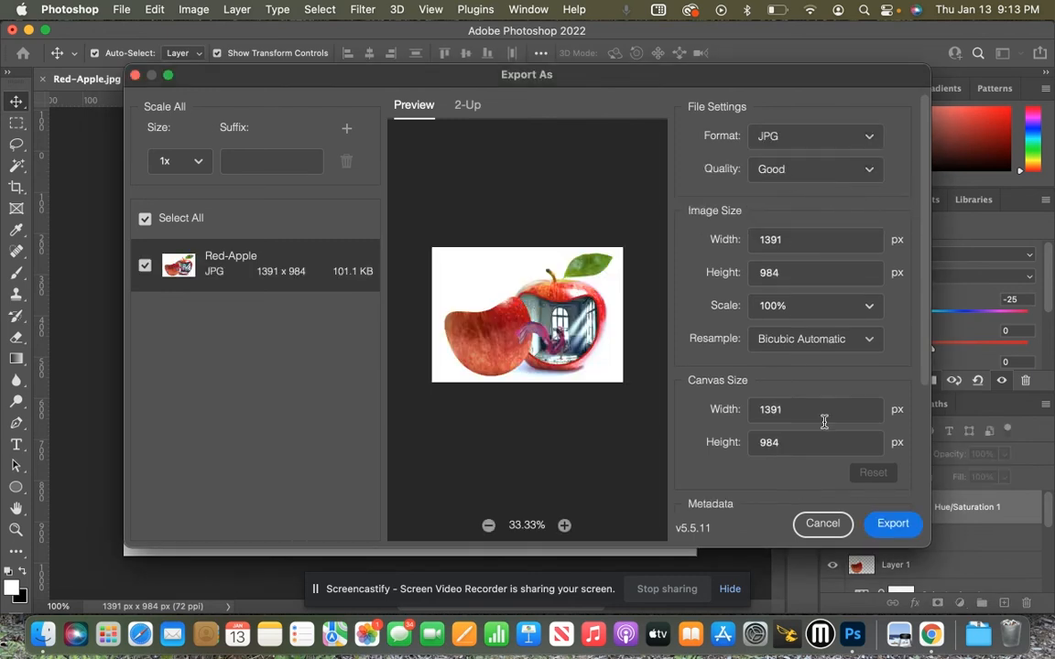
click(893, 525)
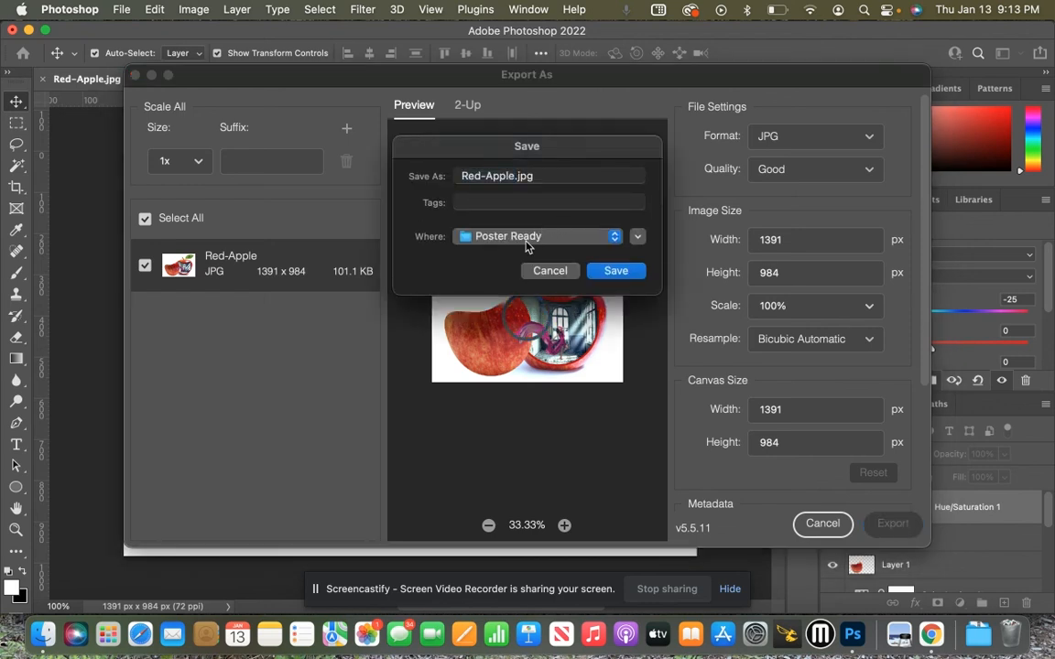
Save the export as Red-Apple.jpg in the Desktop folder Red Apple (Lady in Red), replacing the existing file
click(638, 236)
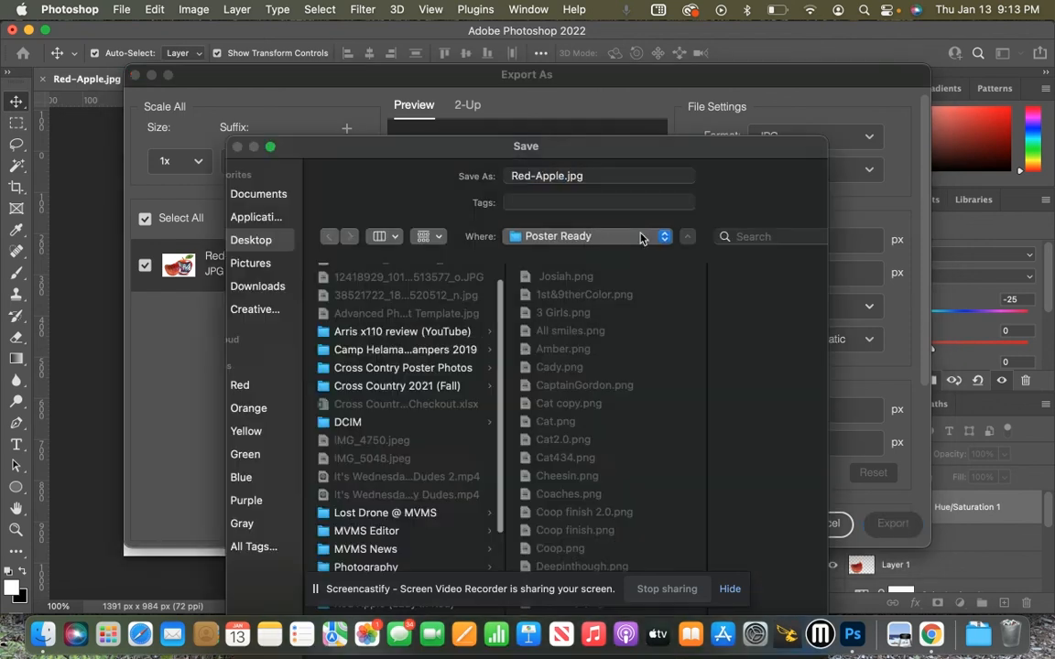
click(257, 242)
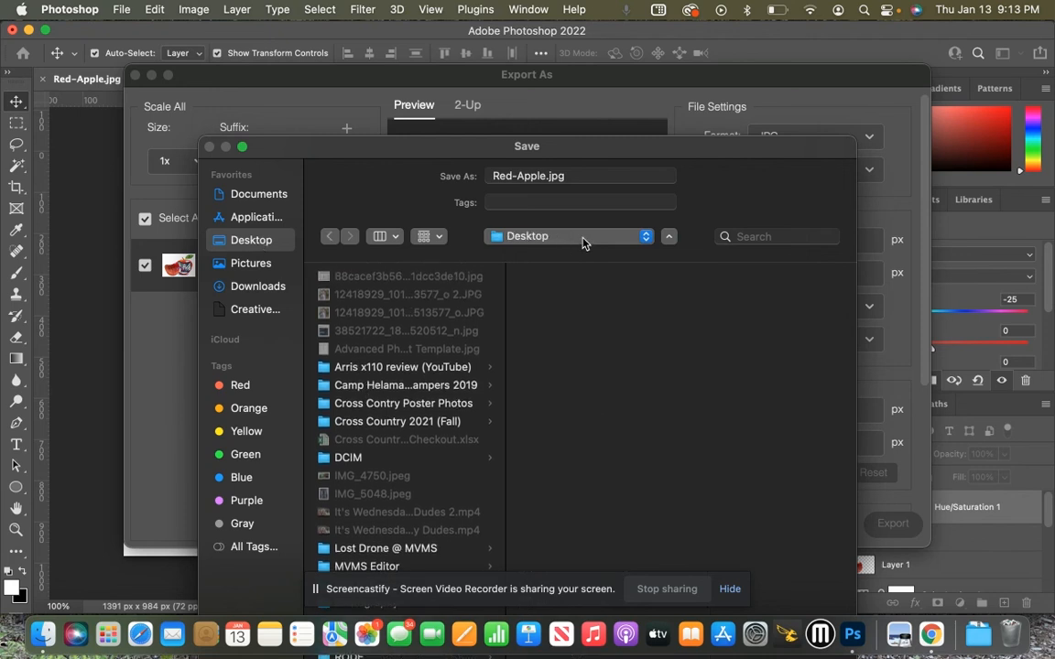
click(582, 240)
click(583, 240)
scroll(358, 463, down, 10)
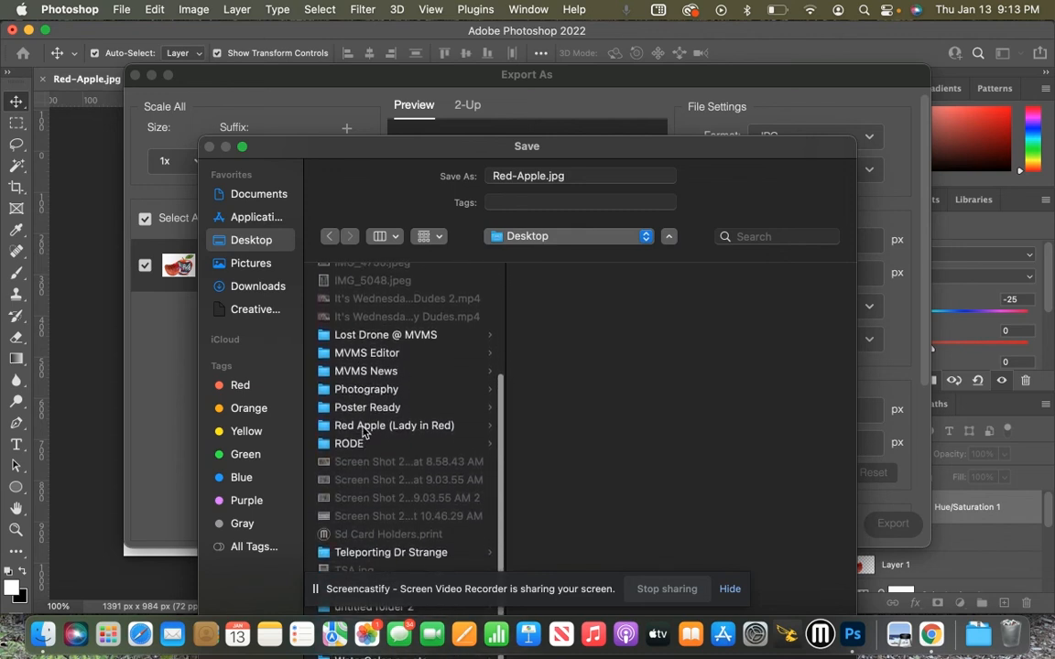
click(388, 425)
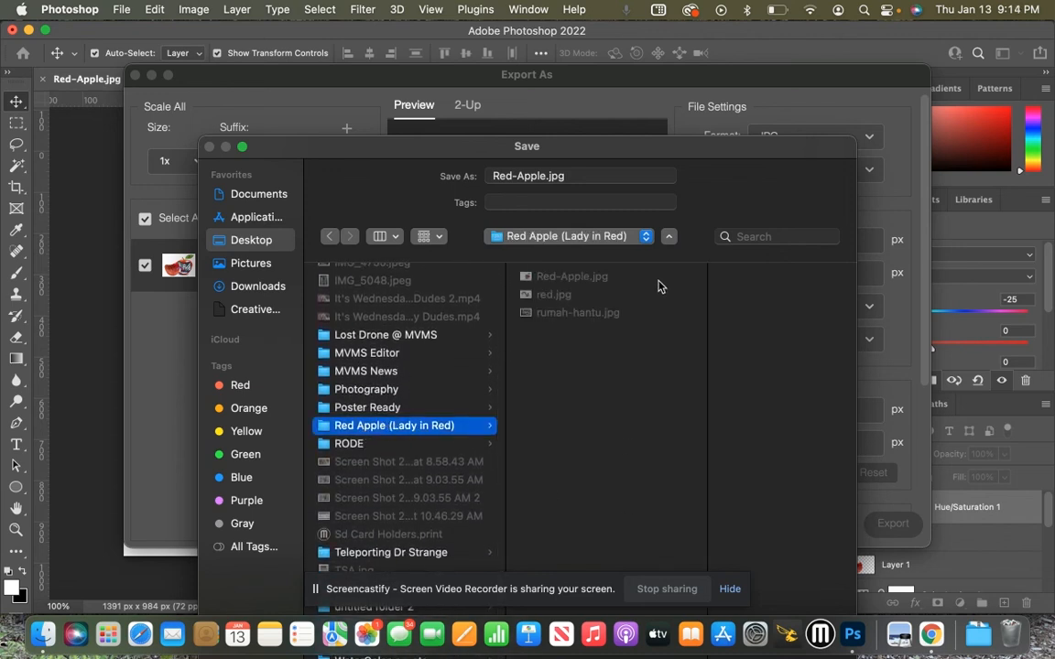
click(670, 240)
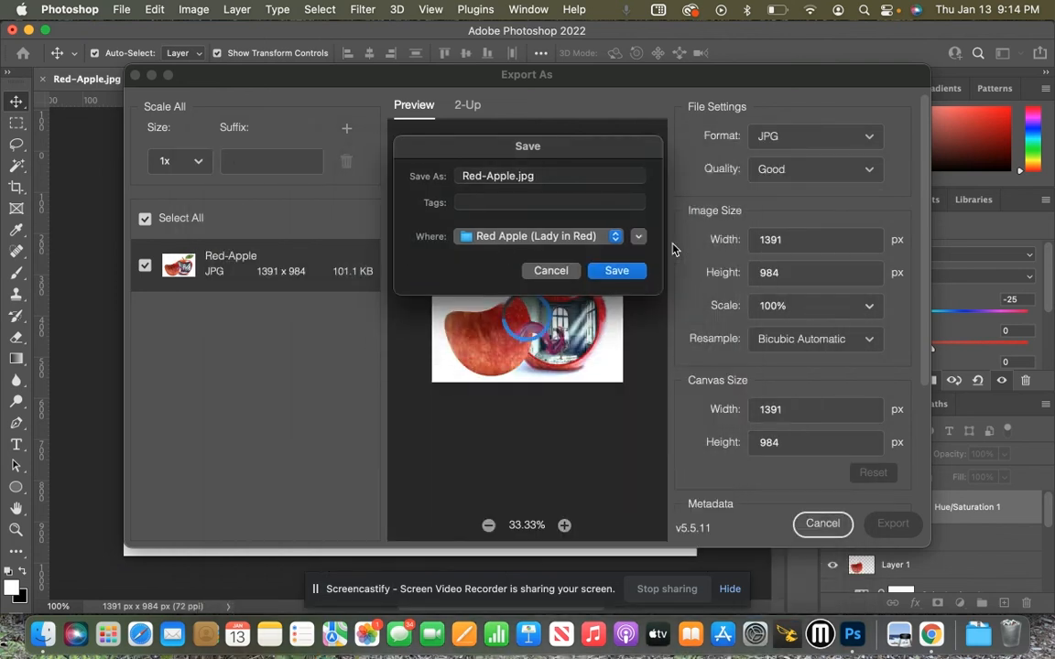
click(618, 272)
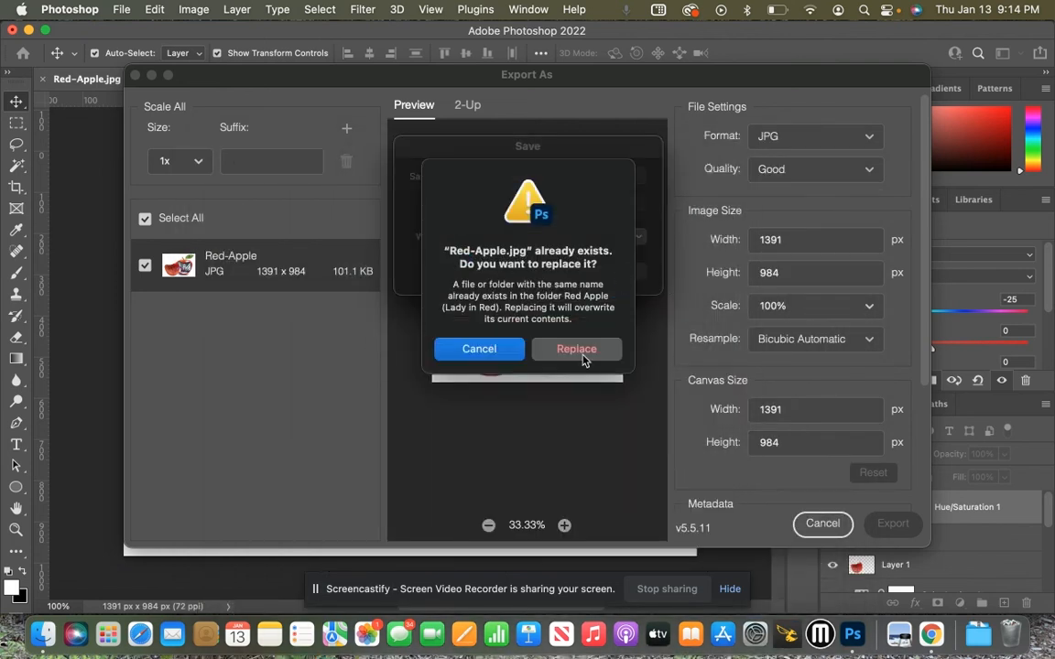
click(577, 356)
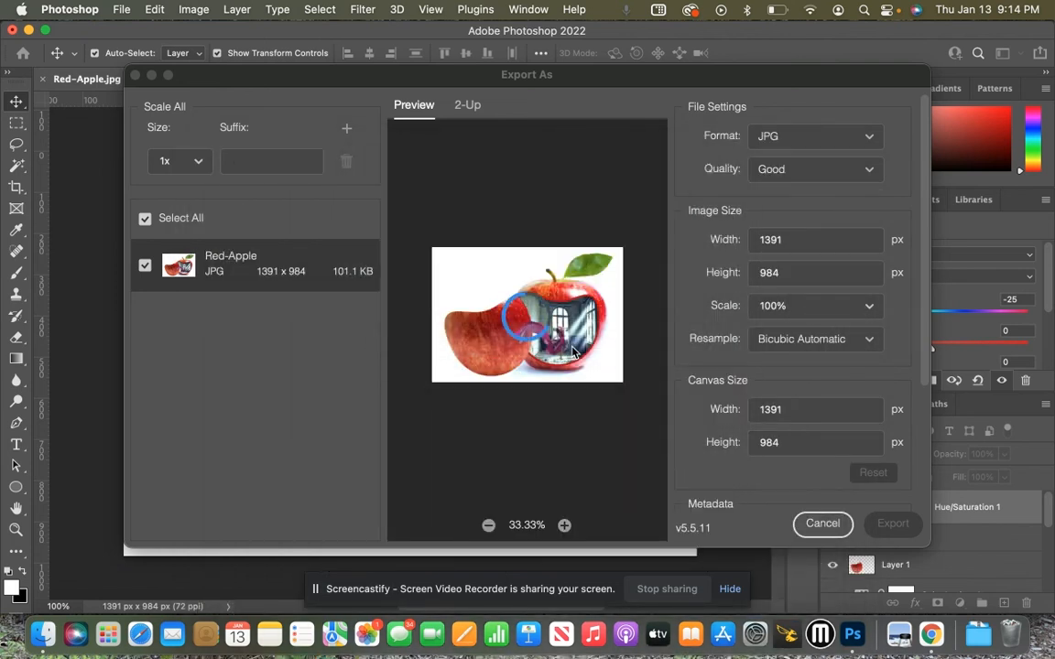